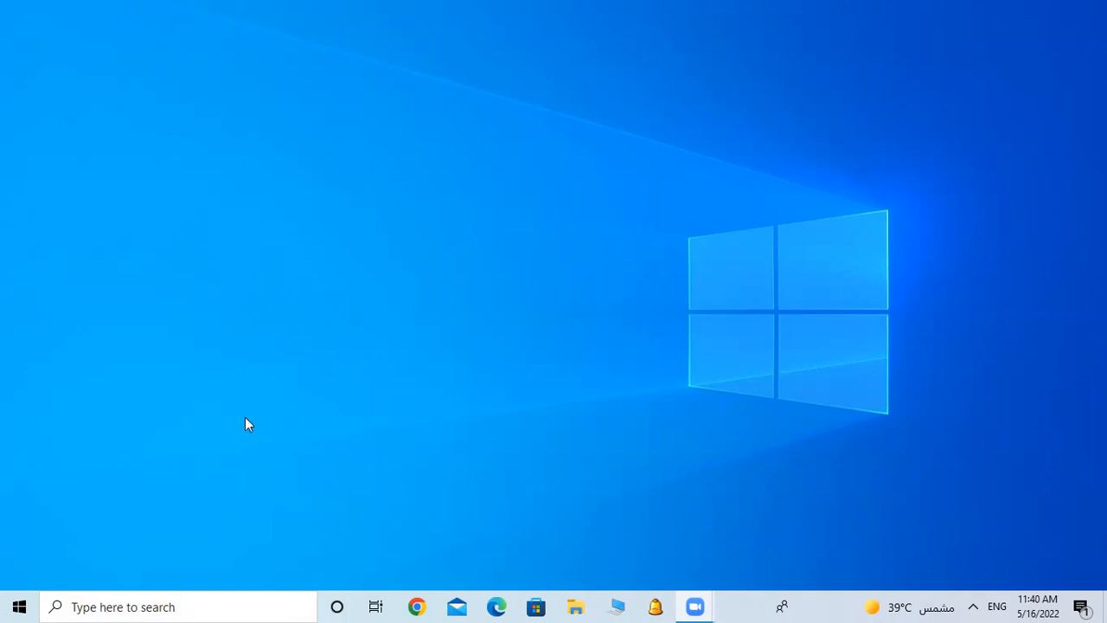
Open Excel 2016, create a blank workbook and maximize its window
click(181, 605)
text(ex)
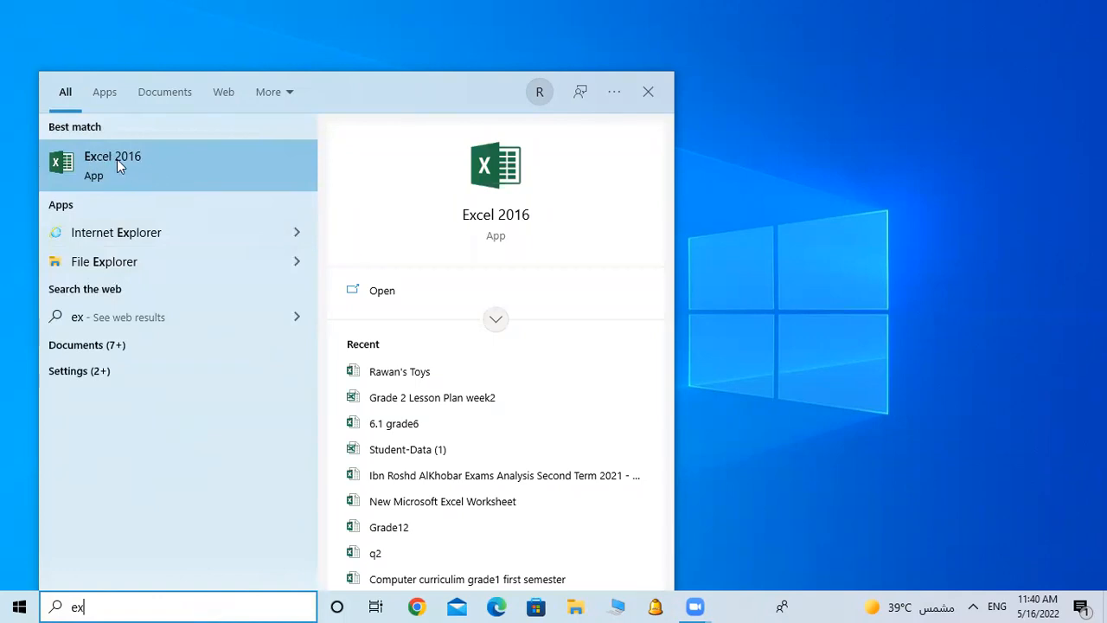
click(117, 165)
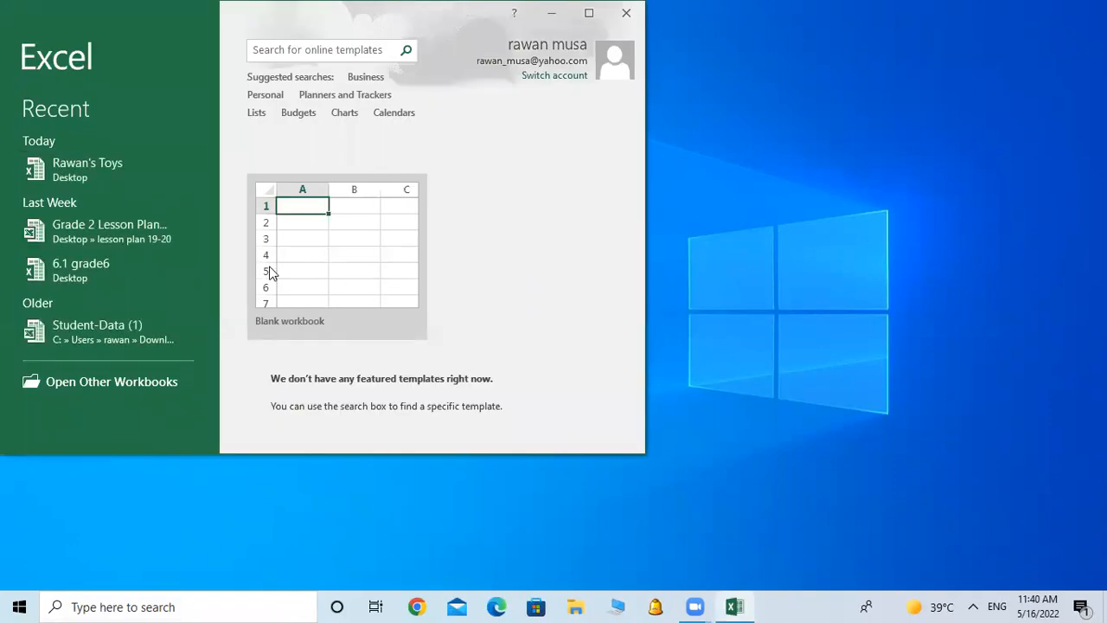
click(344, 252)
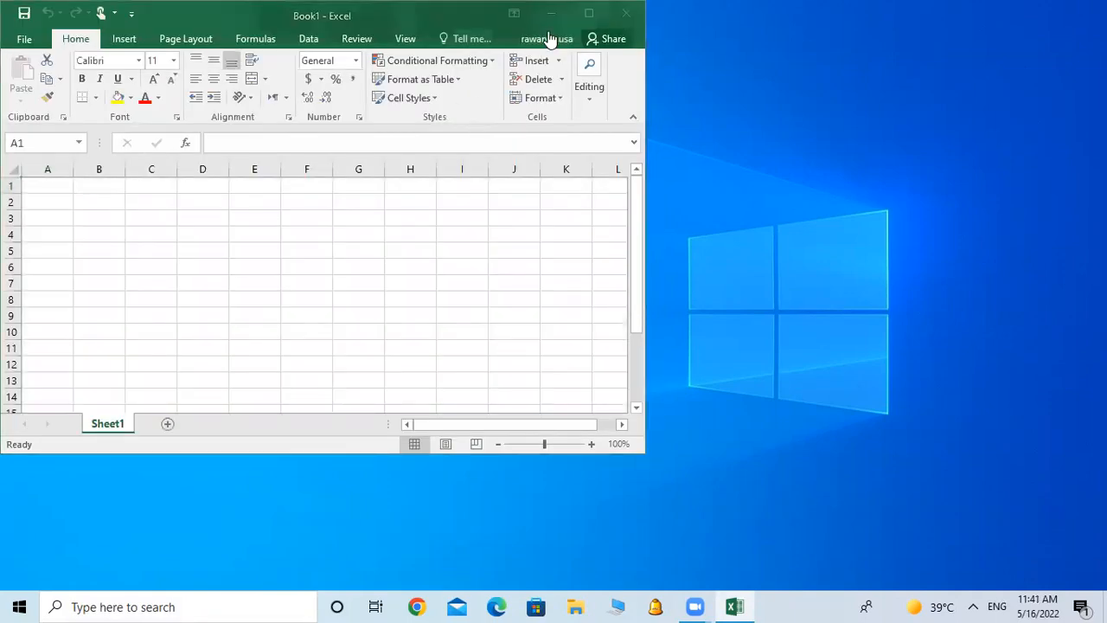
click(589, 12)
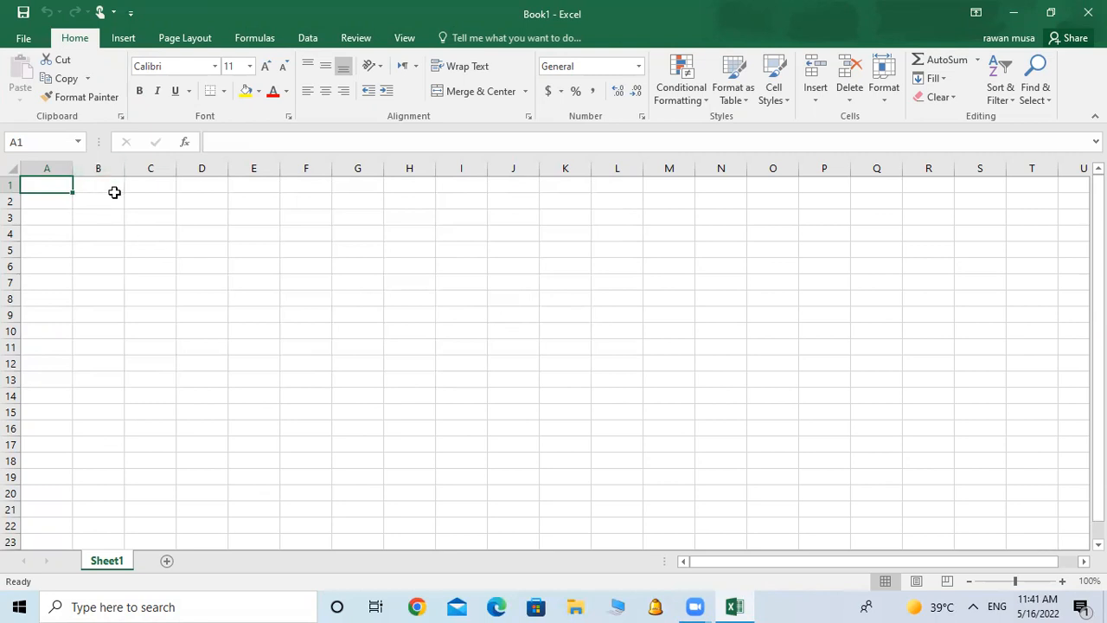
Select single cells one after another across the empty sheet, from C2 through H7 to K5
click(154, 204)
click(210, 198)
click(275, 205)
click(293, 251)
click(372, 239)
click(421, 281)
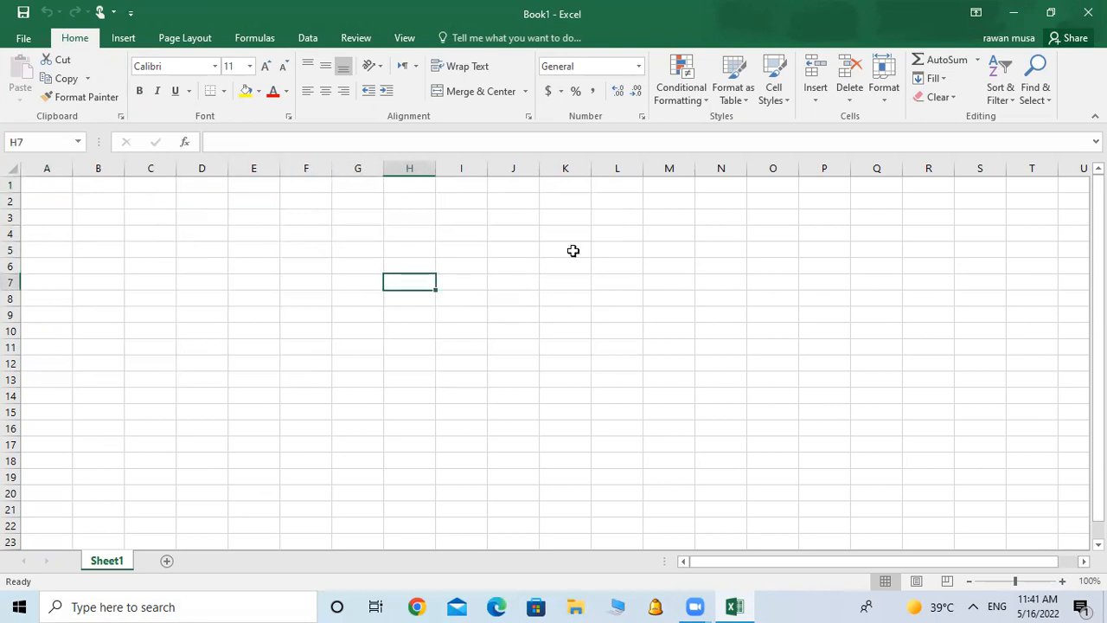
click(573, 251)
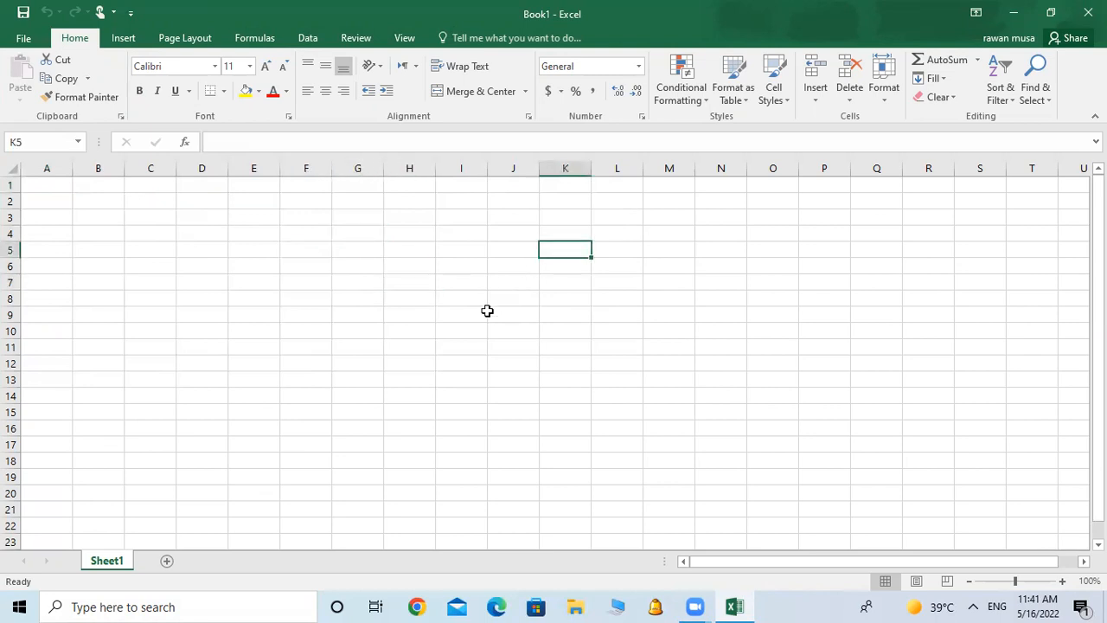
Select the entire columns A, B, C, D and E one at a time
click(50, 168)
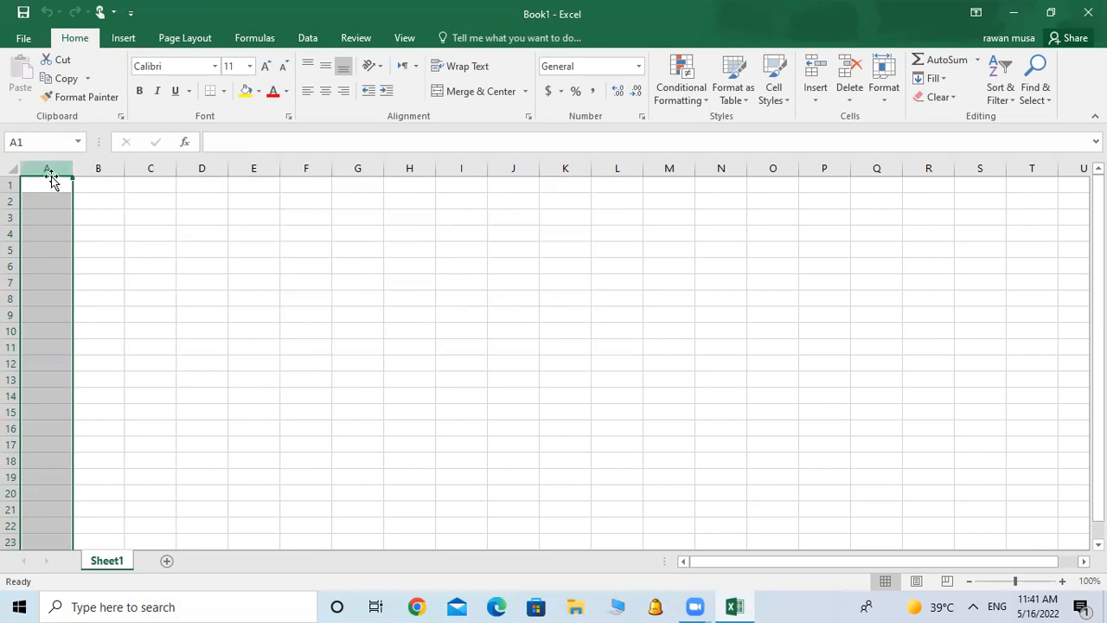
click(98, 168)
click(151, 167)
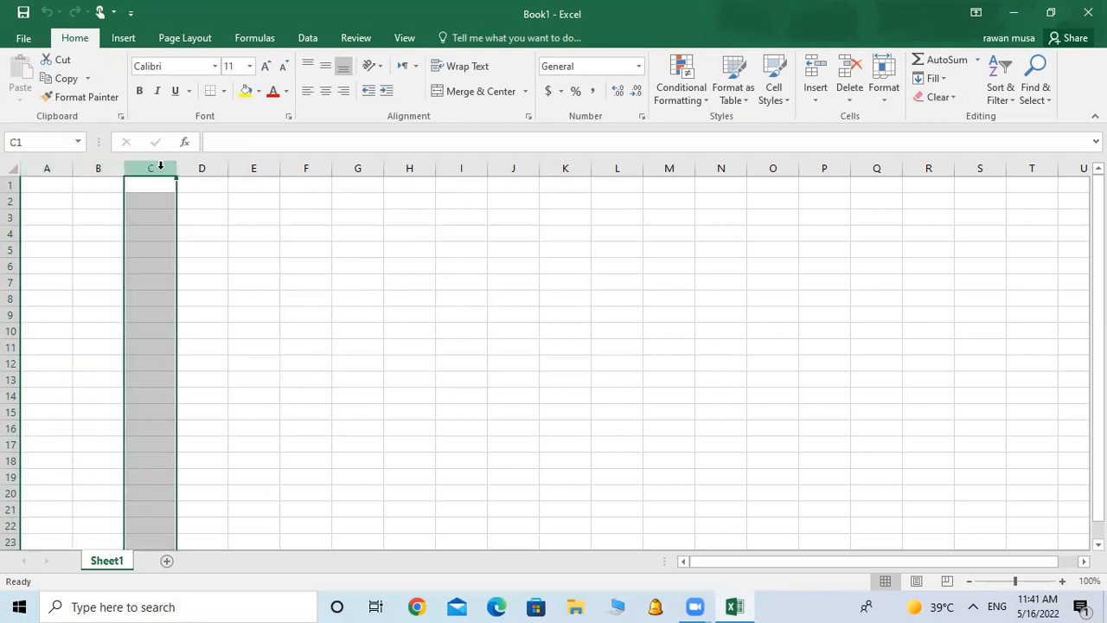
click(216, 167)
click(253, 169)
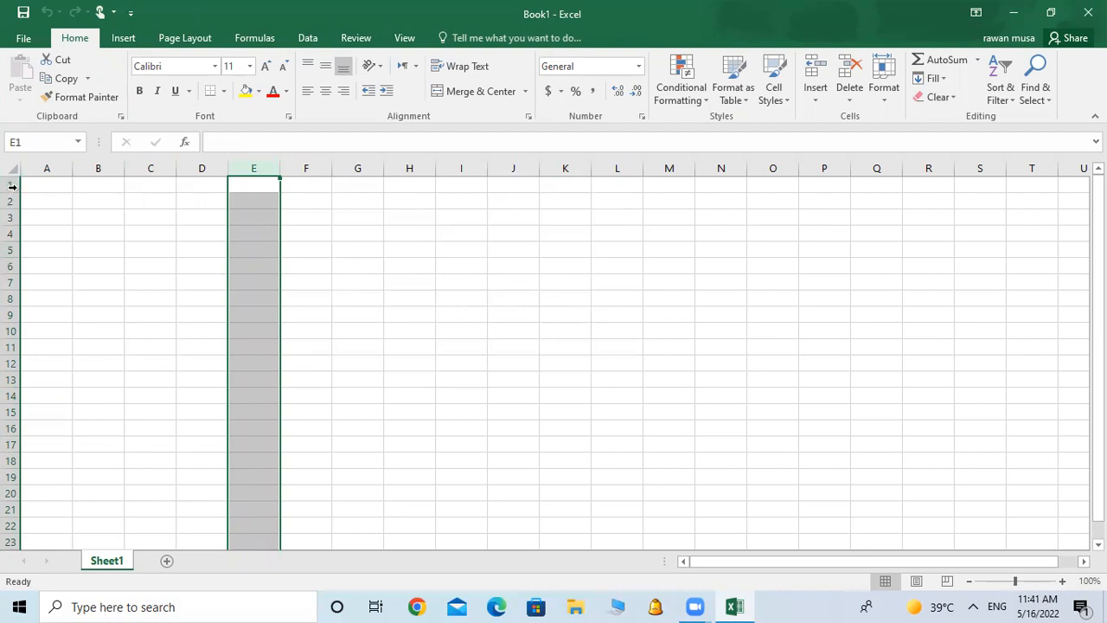
Select the entire rows 1, 2 and 3 in turn, followed by row 1 and column A again
click(11, 185)
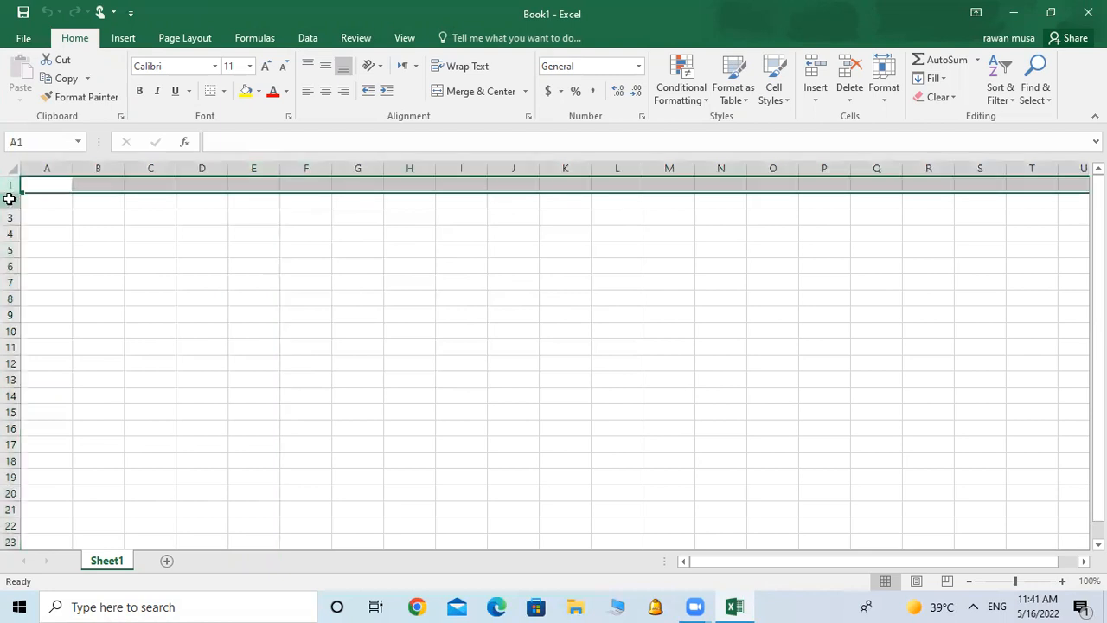
click(10, 200)
click(10, 217)
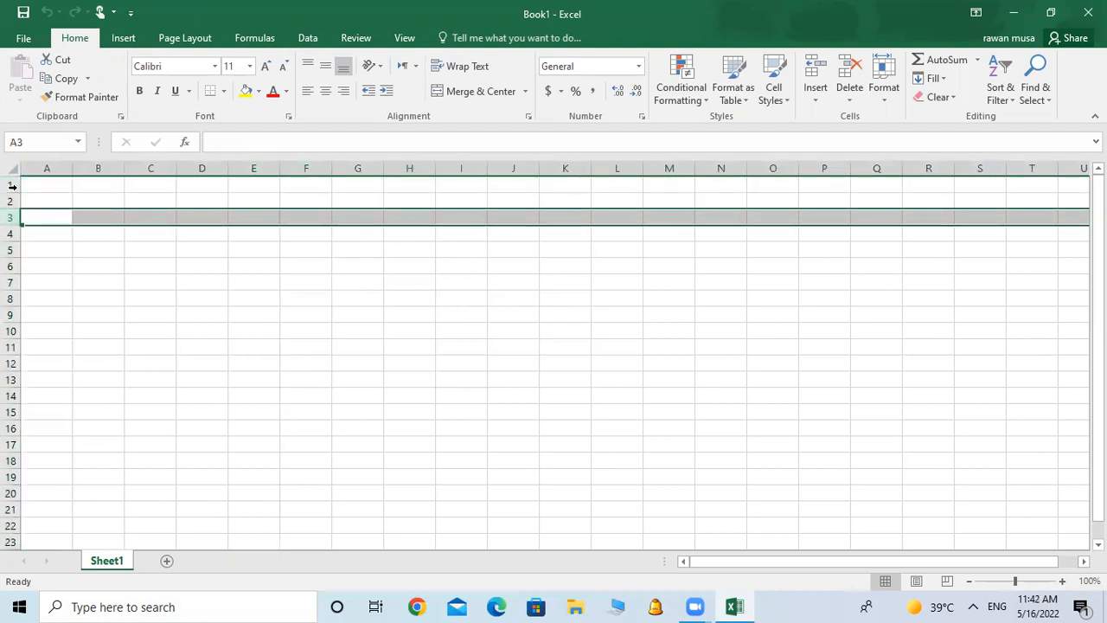
click(10, 185)
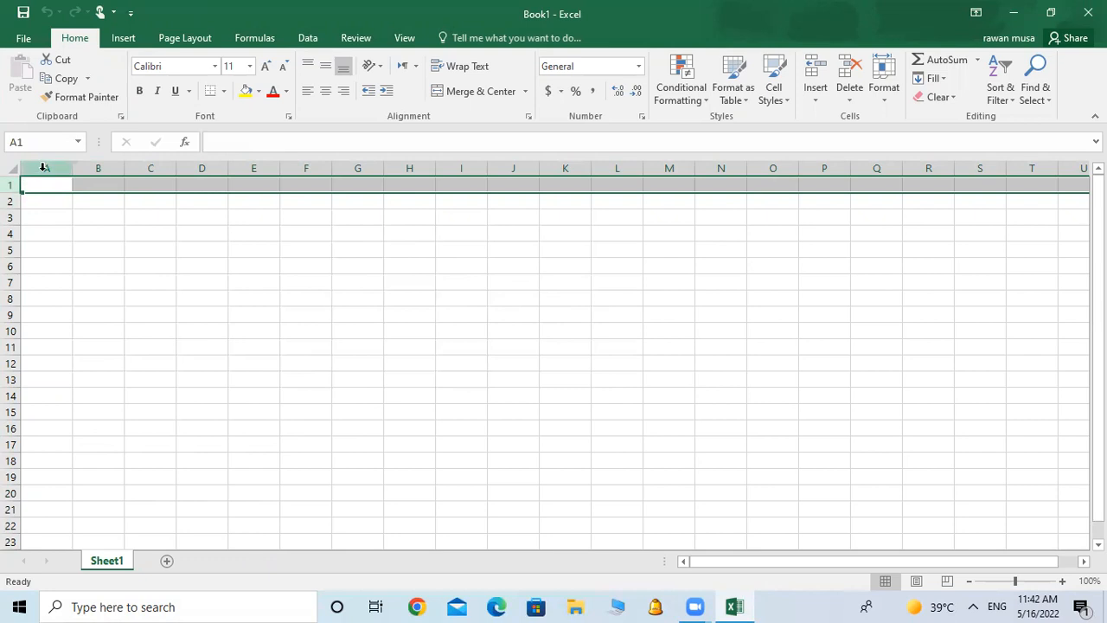
click(43, 167)
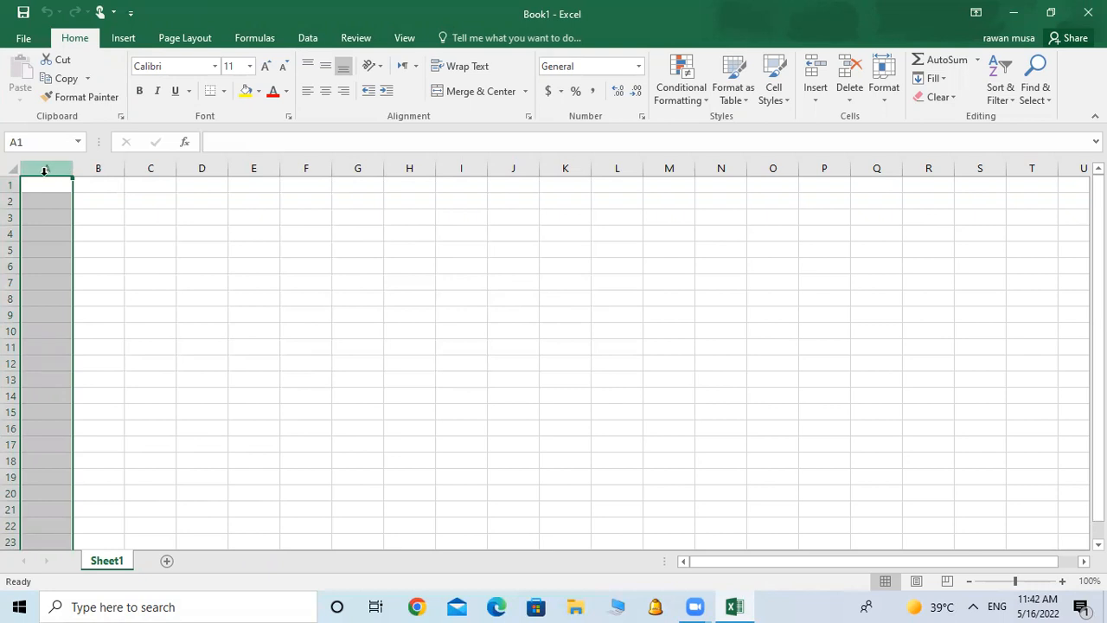
Select the single cells D5, C6, D6, F2 and C5 in turn to examine their cell references
click(202, 250)
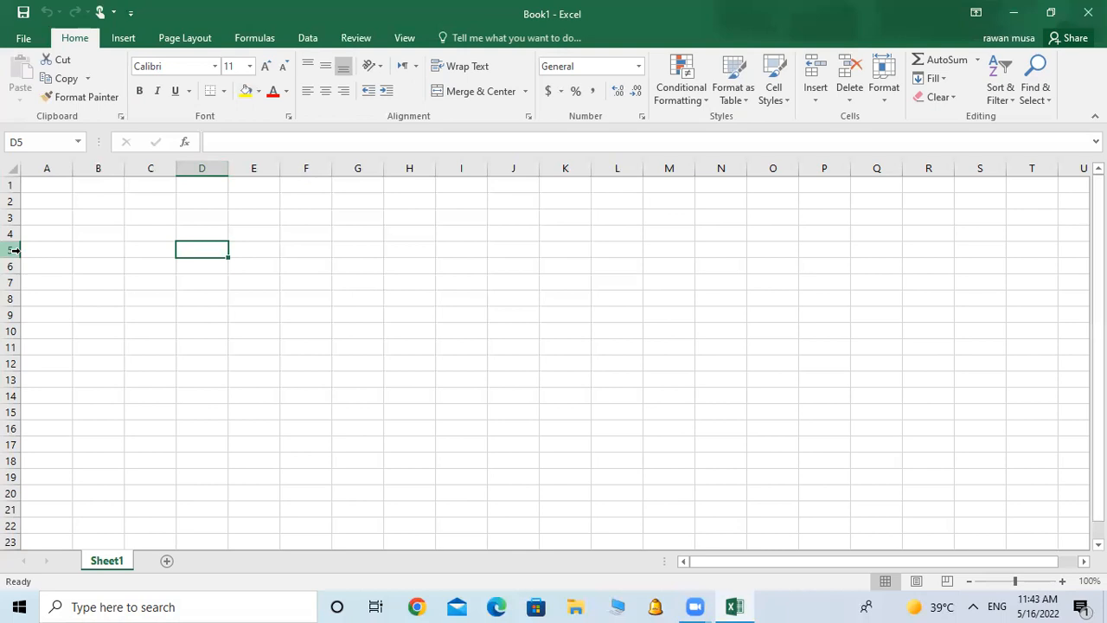
click(144, 266)
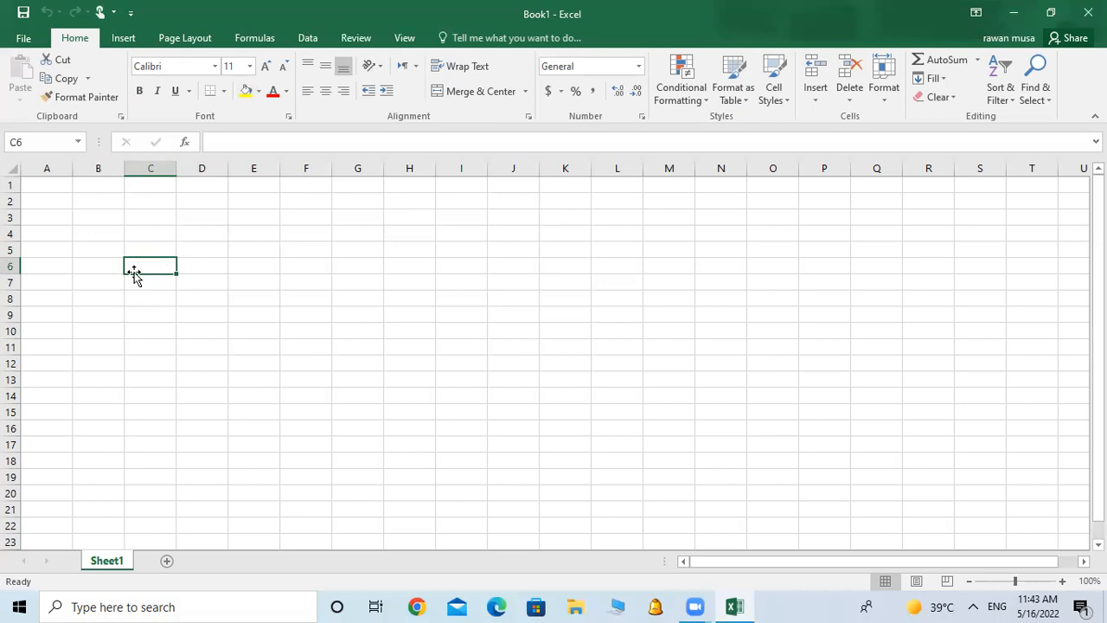
click(200, 264)
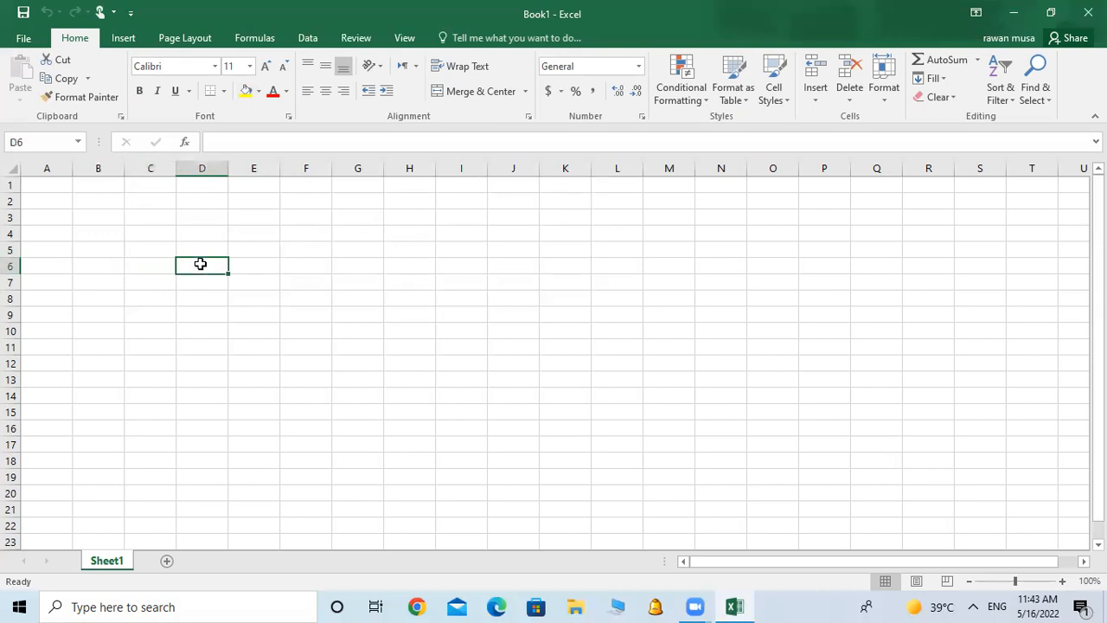
click(299, 200)
click(168, 257)
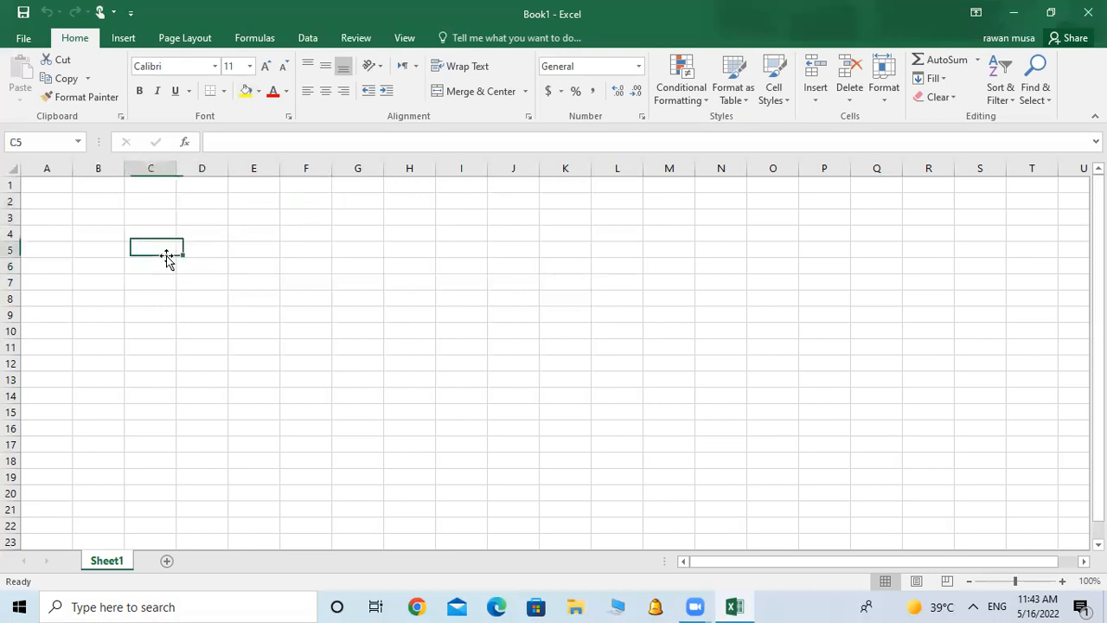
Enter the labels Lions in cell A1 and Cats in cell A2
click(40, 186)
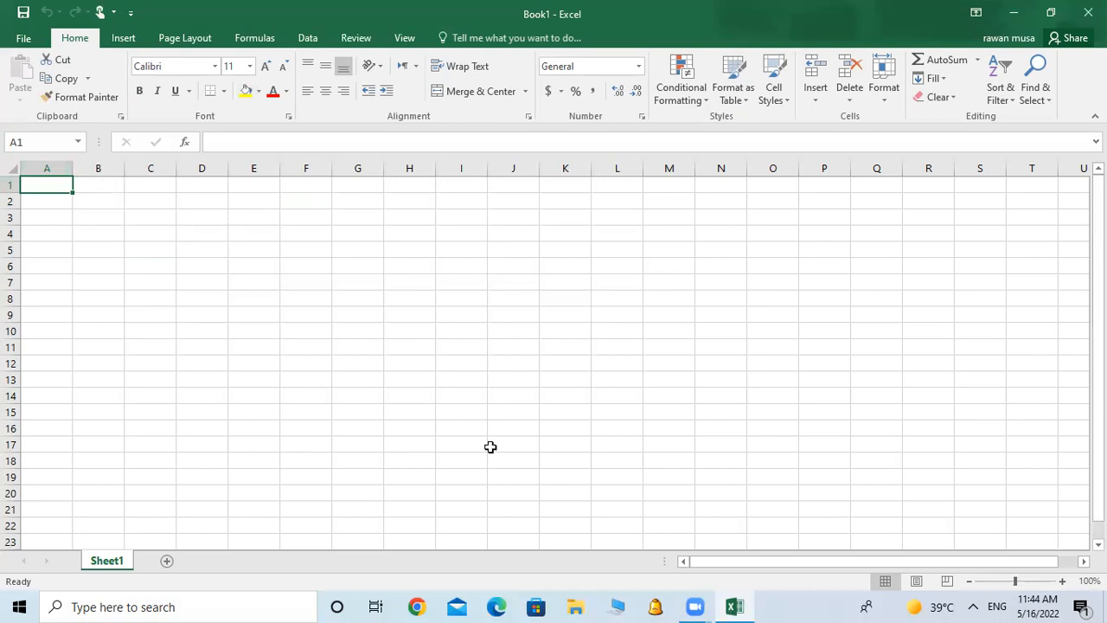
click(1063, 582)
click(1063, 581)
click(1063, 582)
click(1063, 581)
click(1063, 581)
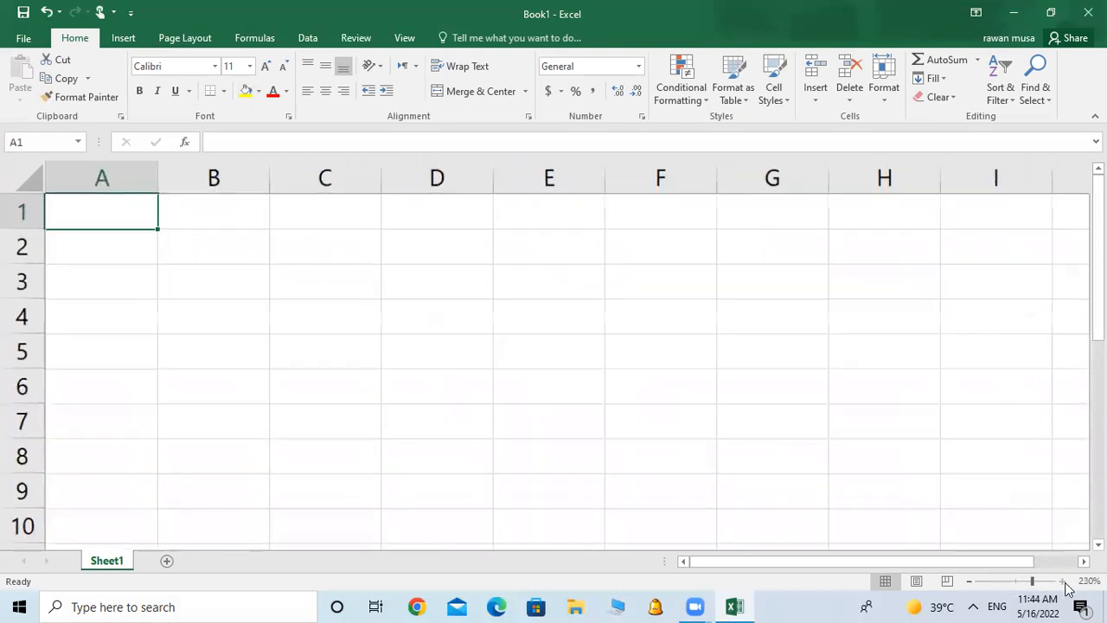
click(1063, 581)
click(1063, 582)
click(1063, 582)
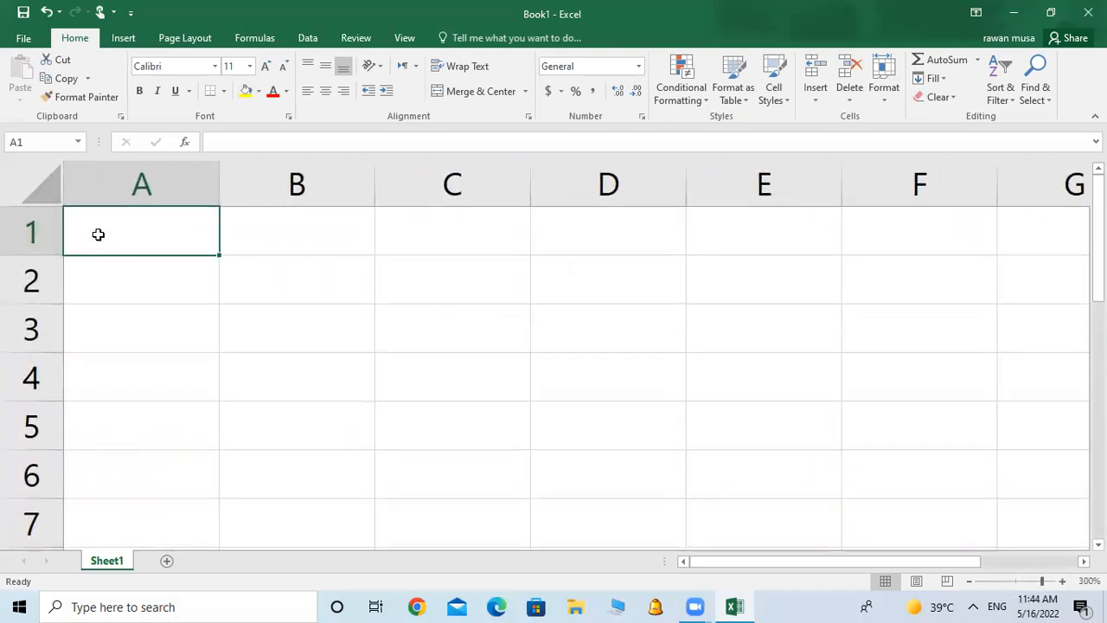
text(Lions)
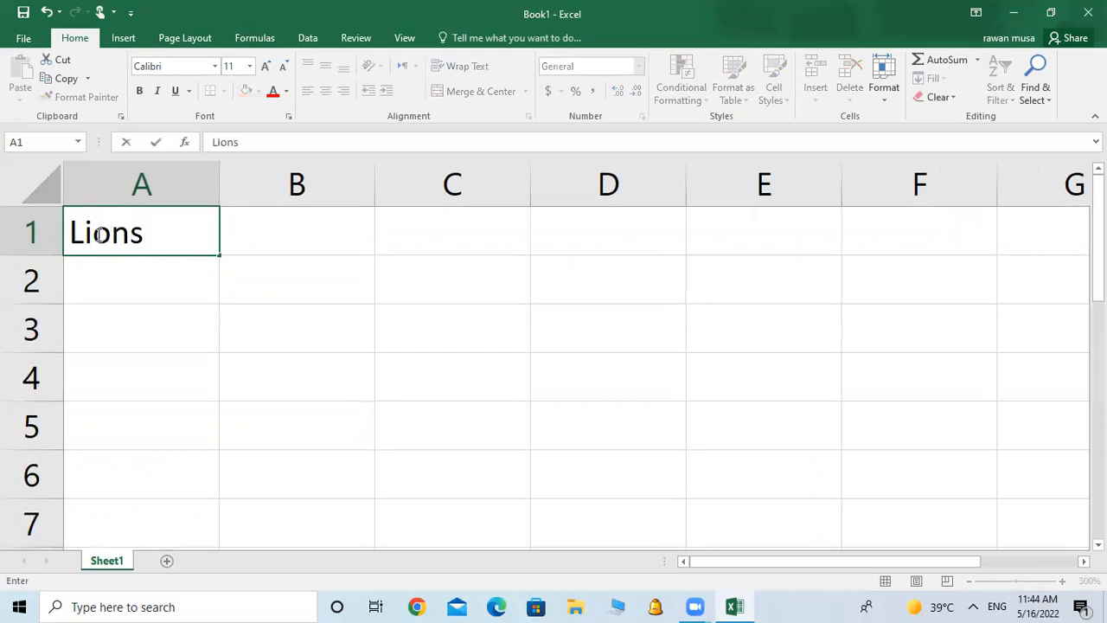
key(Return)
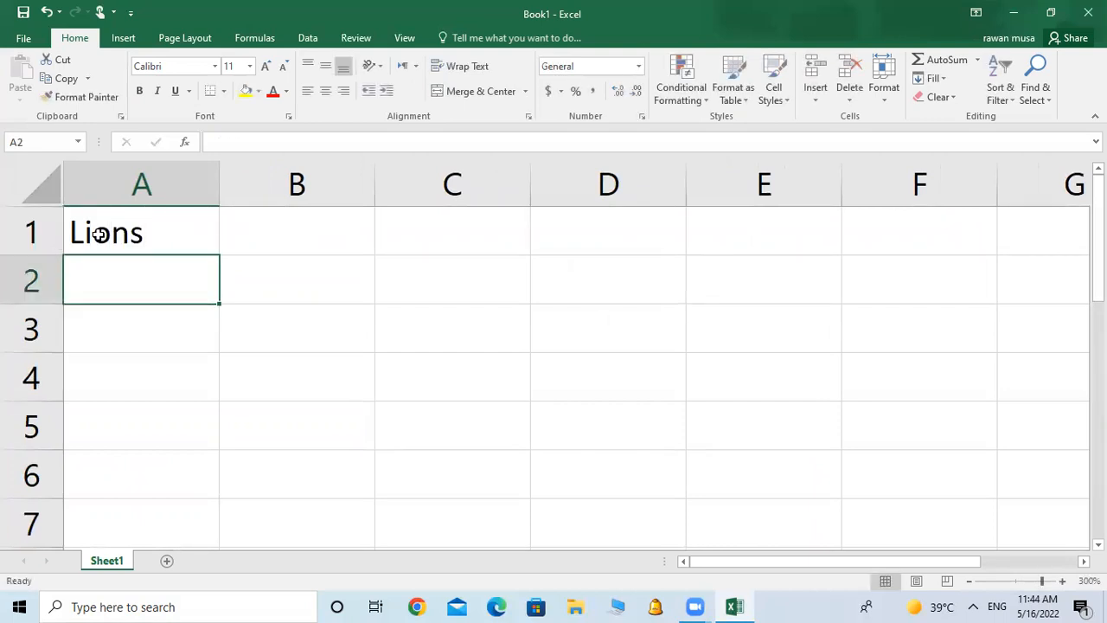
text(Cats)
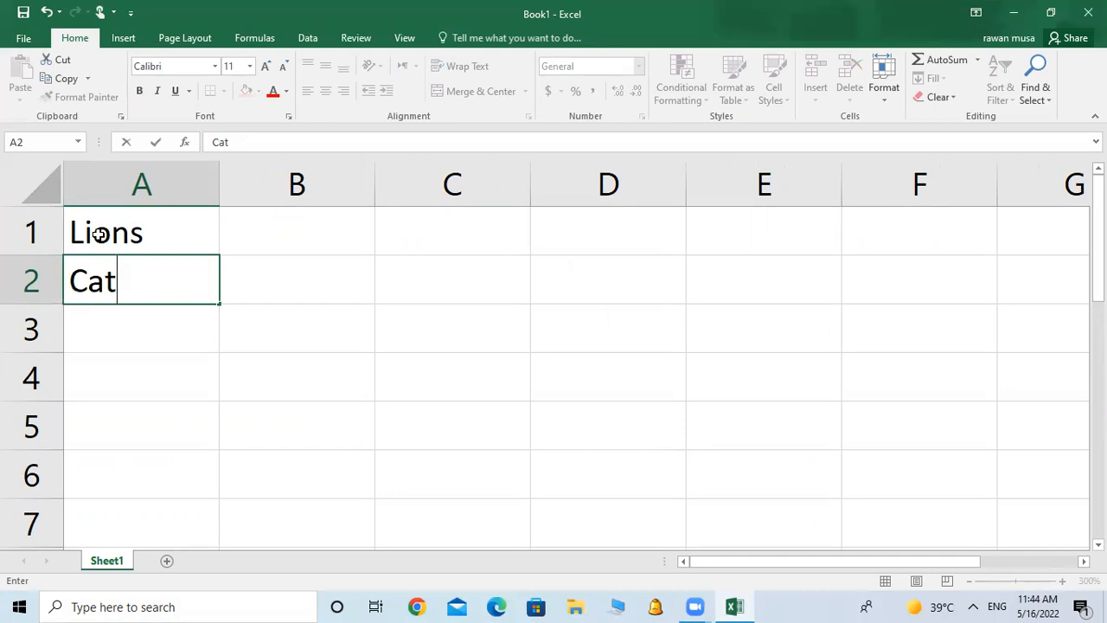
Enter 4 in cell B1 beside Lions and 6 in cell B2 beside Cats
click(284, 244)
text(4)
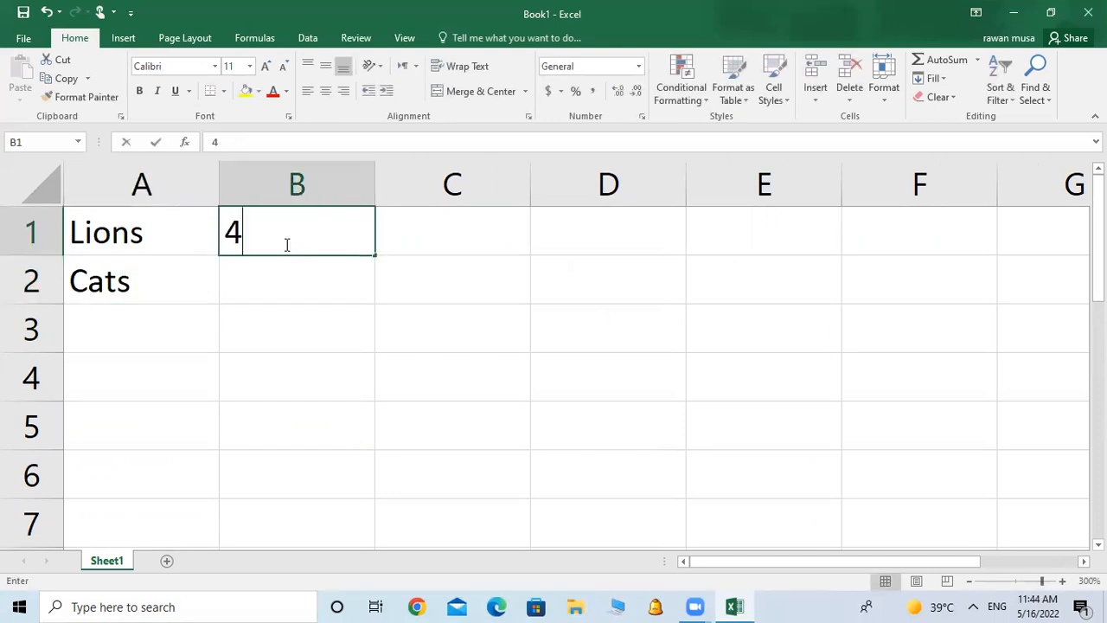
click(271, 275)
text(6)
click(227, 346)
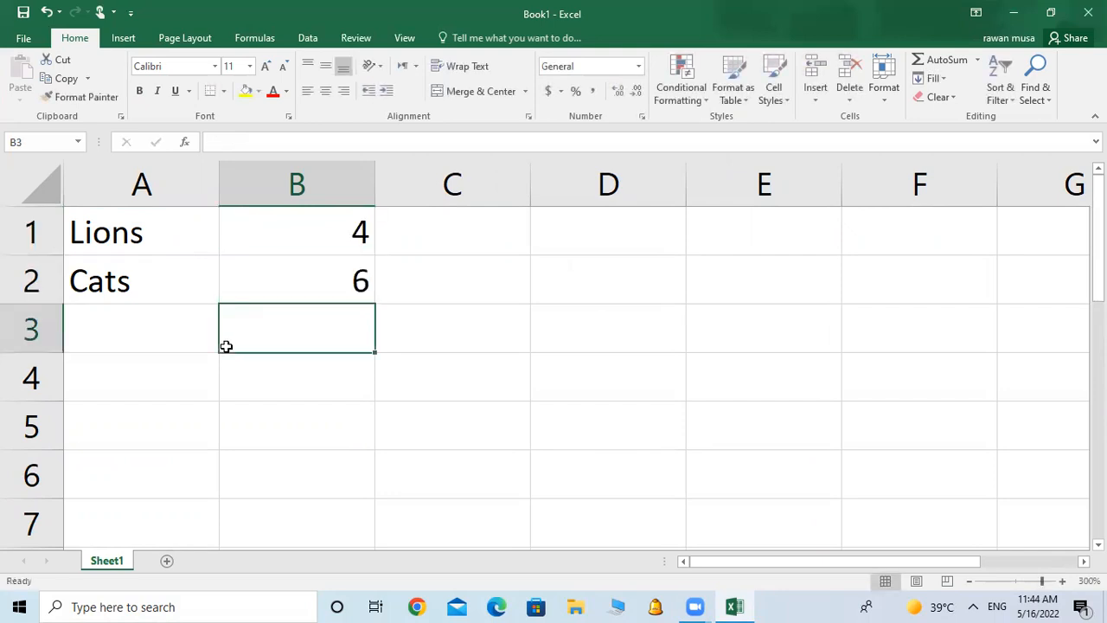
Clear the label in cell A1 and enter Lions there again
click(119, 234)
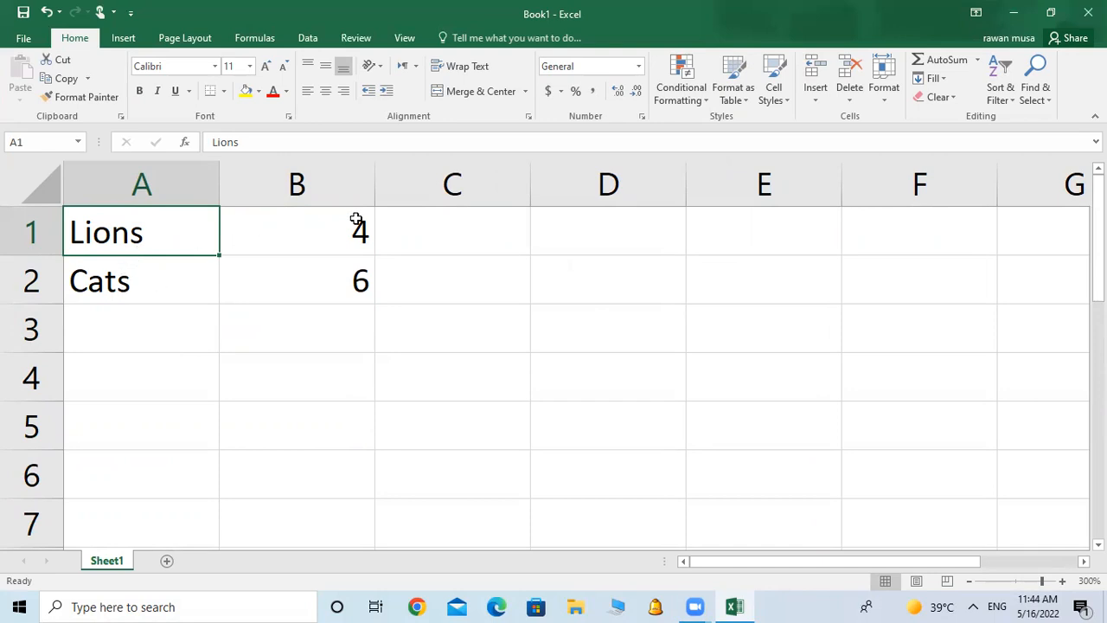
click(301, 228)
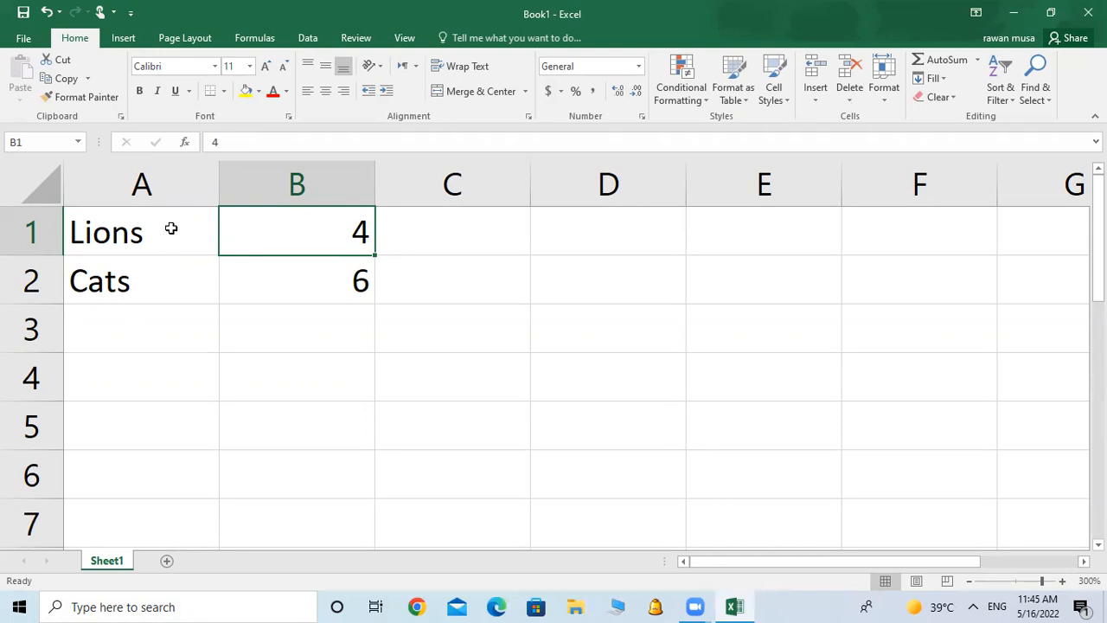
click(112, 235)
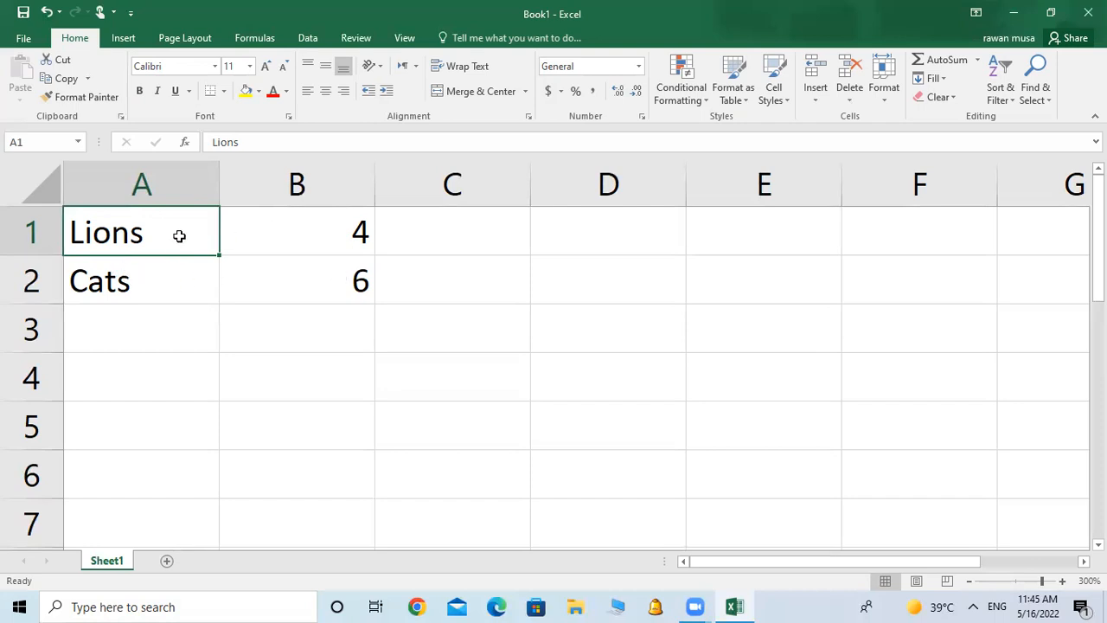
key(BackSpace)
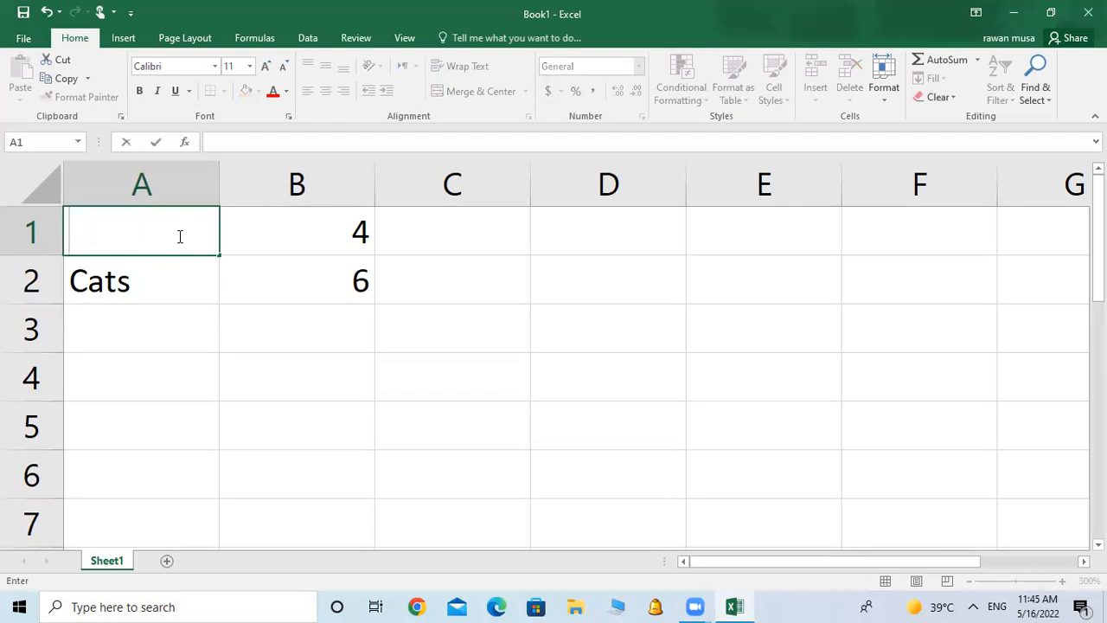
click(316, 220)
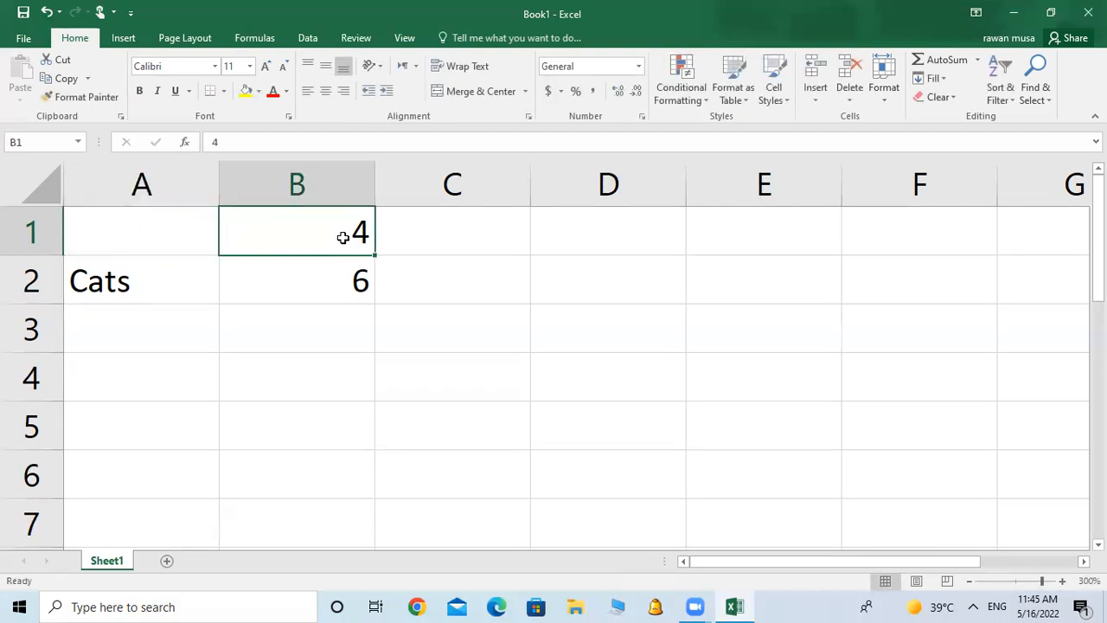
click(168, 240)
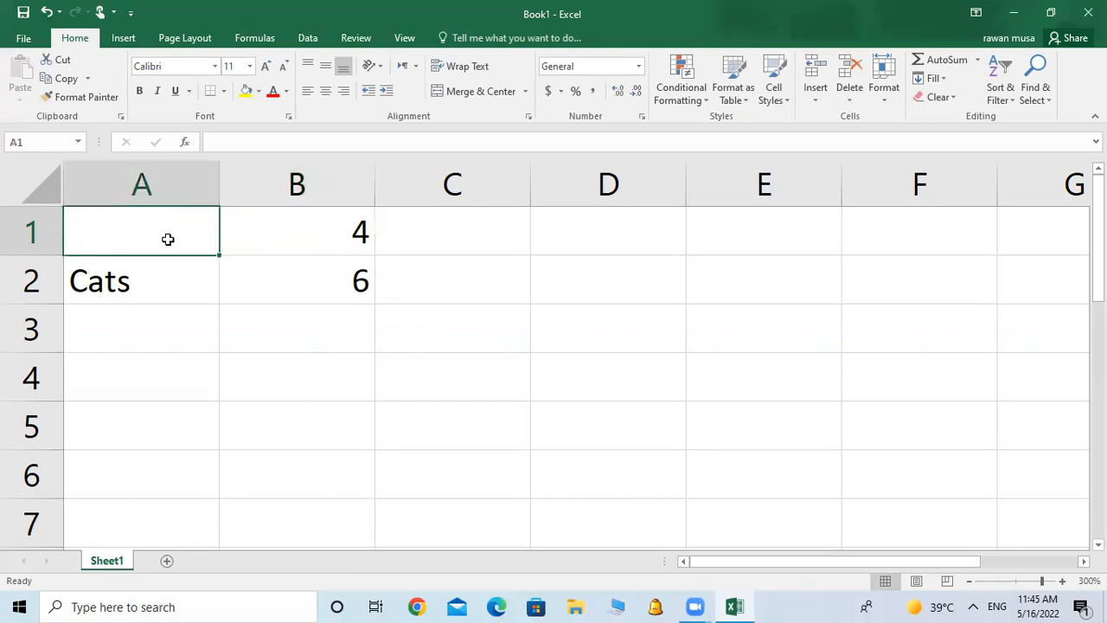
text(Lions)
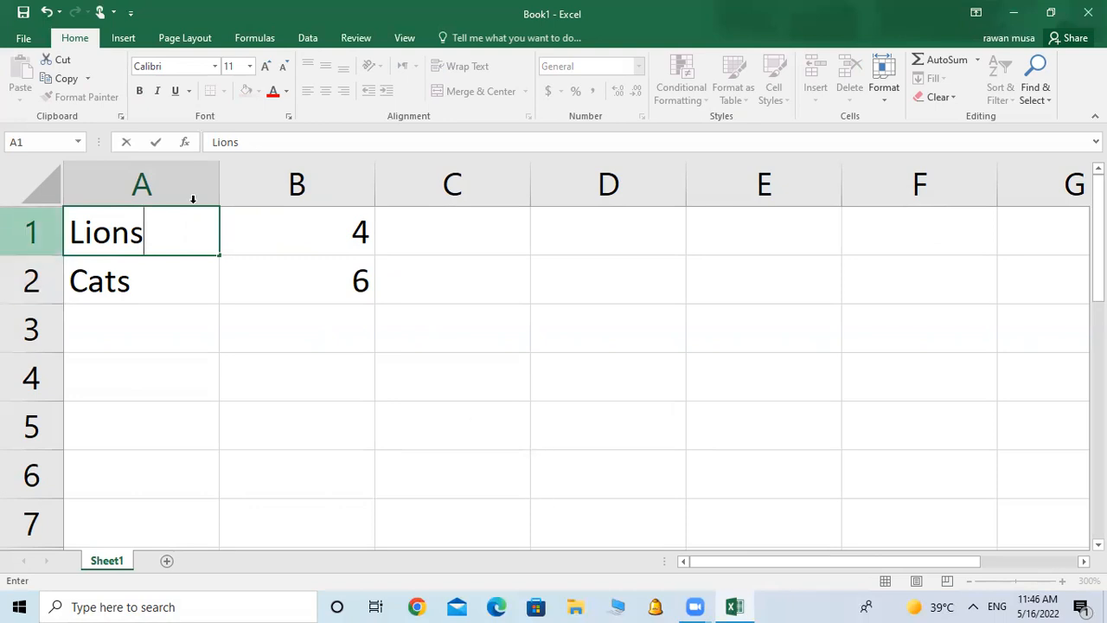
click(337, 224)
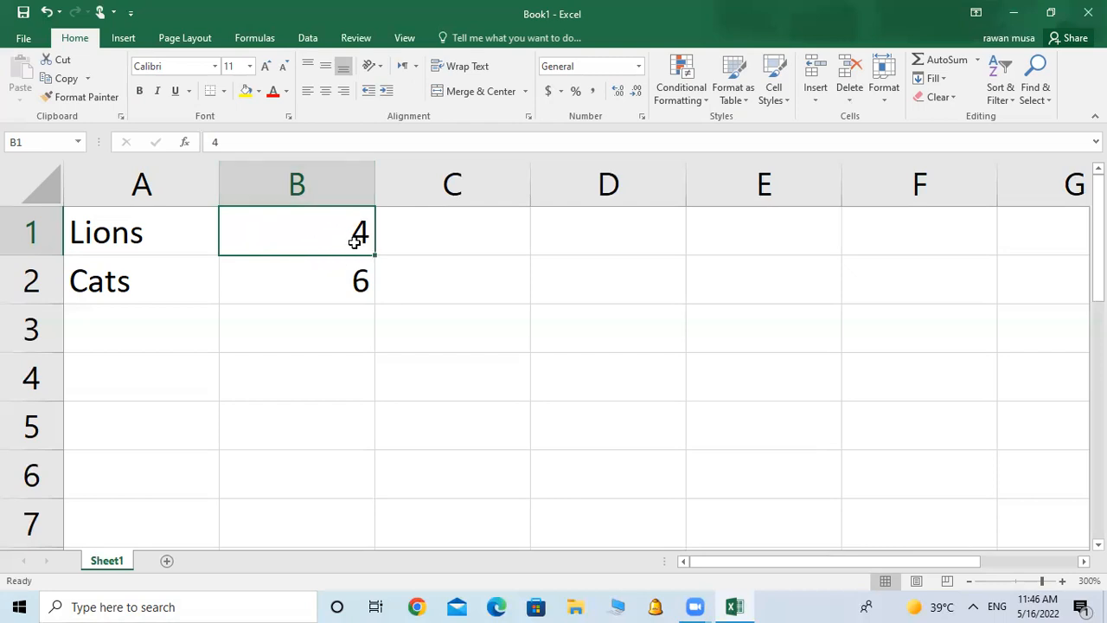
Check the contents of cell A1 and of cell B1
click(154, 238)
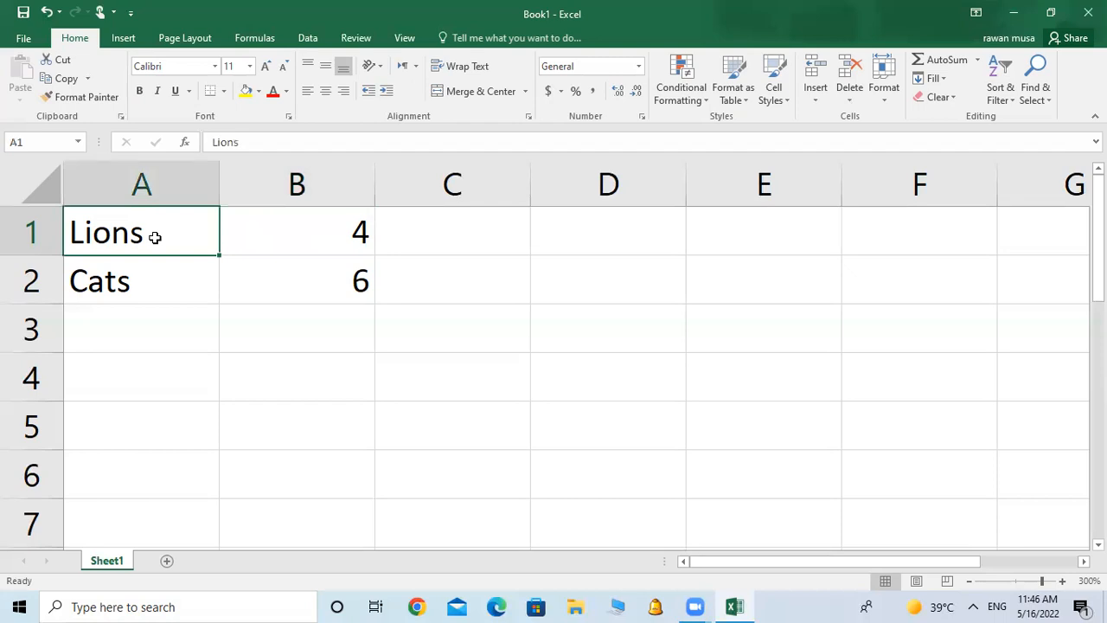
click(313, 230)
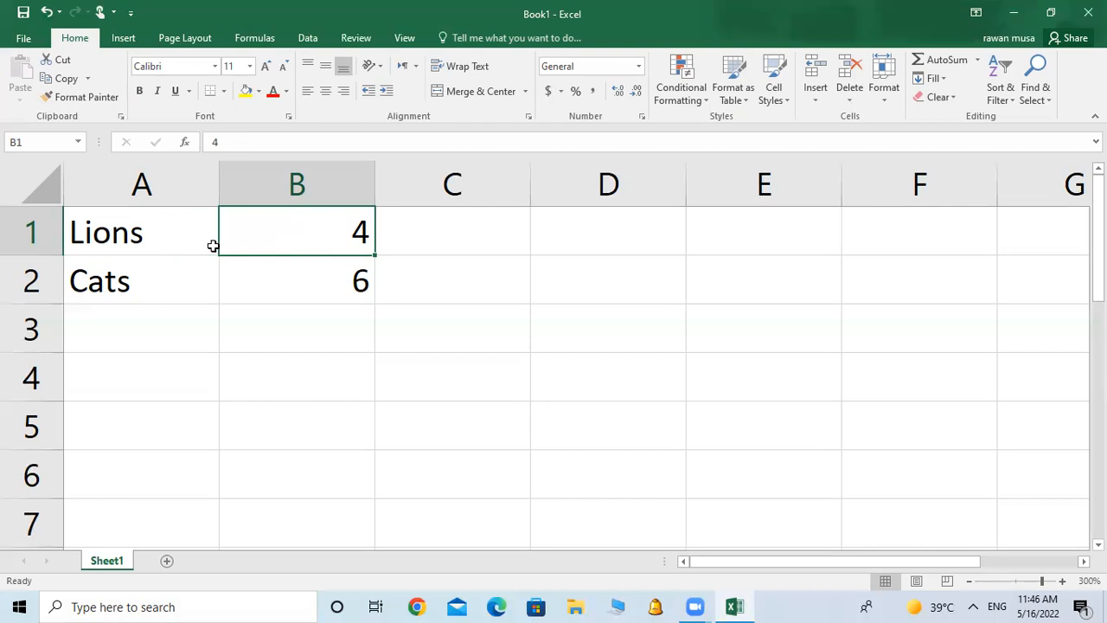
Compare the contents of text cells A1 and A2 with the number in cell B1
click(118, 231)
click(272, 231)
click(179, 237)
click(259, 231)
click(216, 231)
click(248, 234)
click(145, 244)
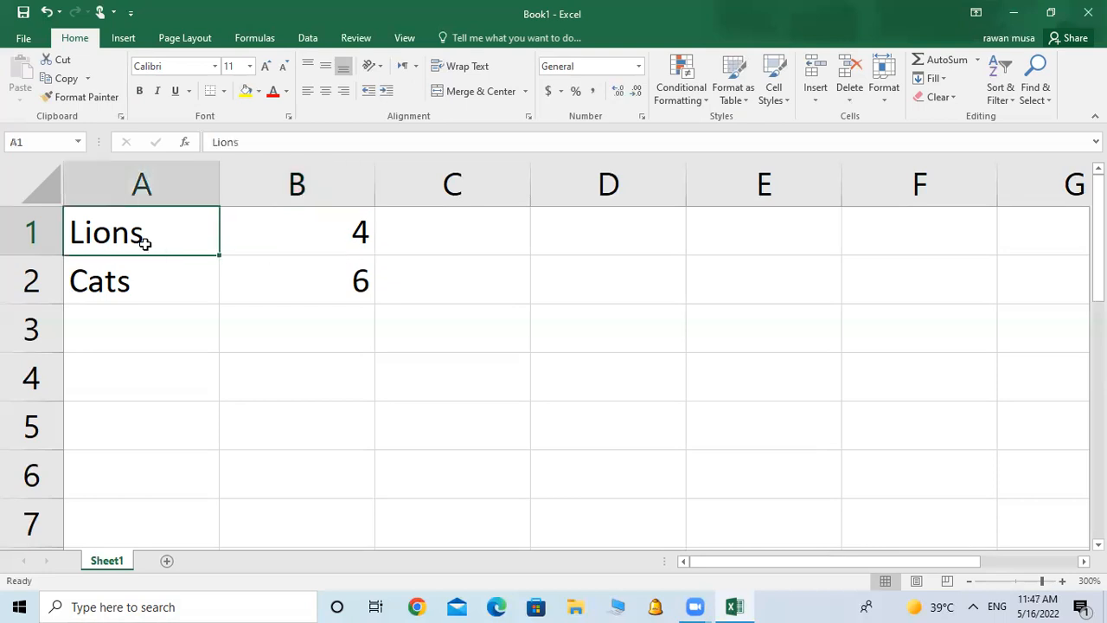
click(340, 219)
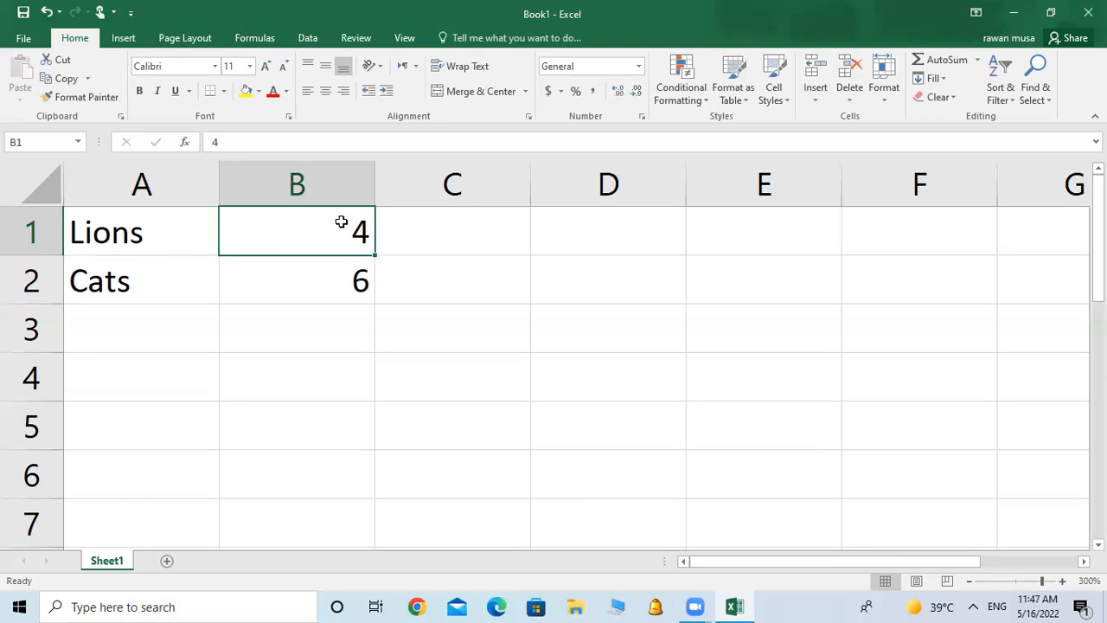
click(144, 230)
click(274, 227)
click(110, 286)
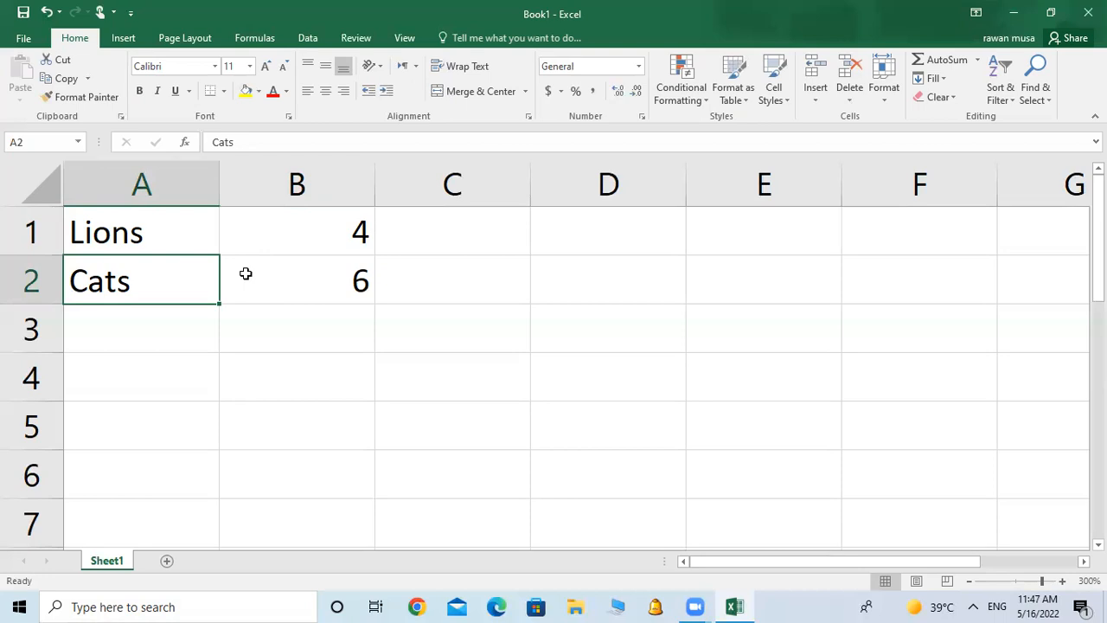
Clear the labels and numbers from cells A1, B1, B2 and A2
click(163, 230)
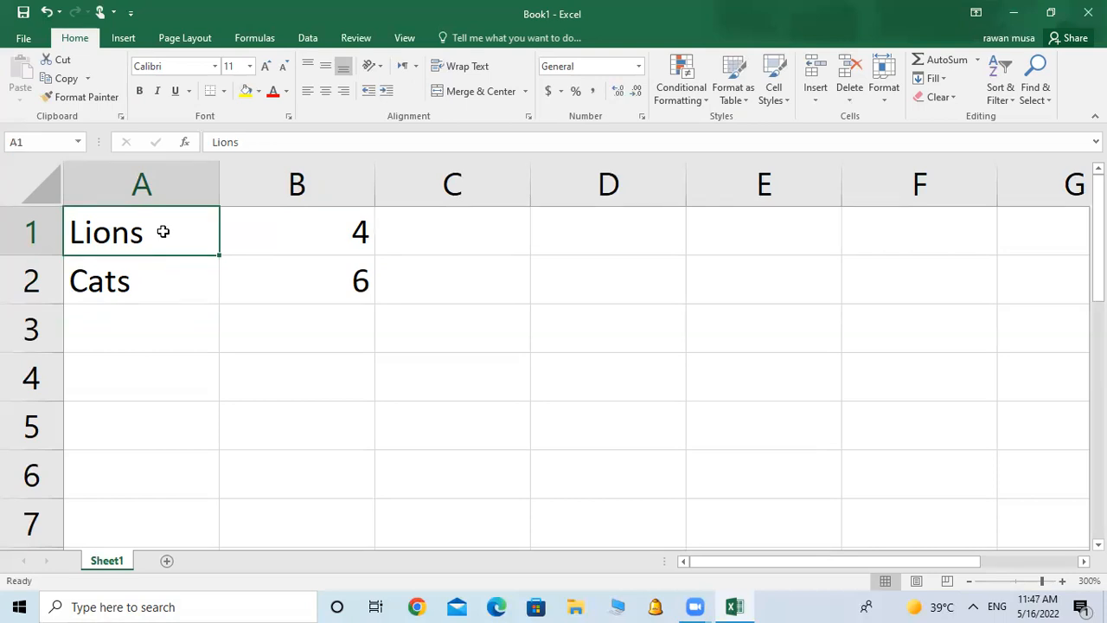
key(BackSpace)
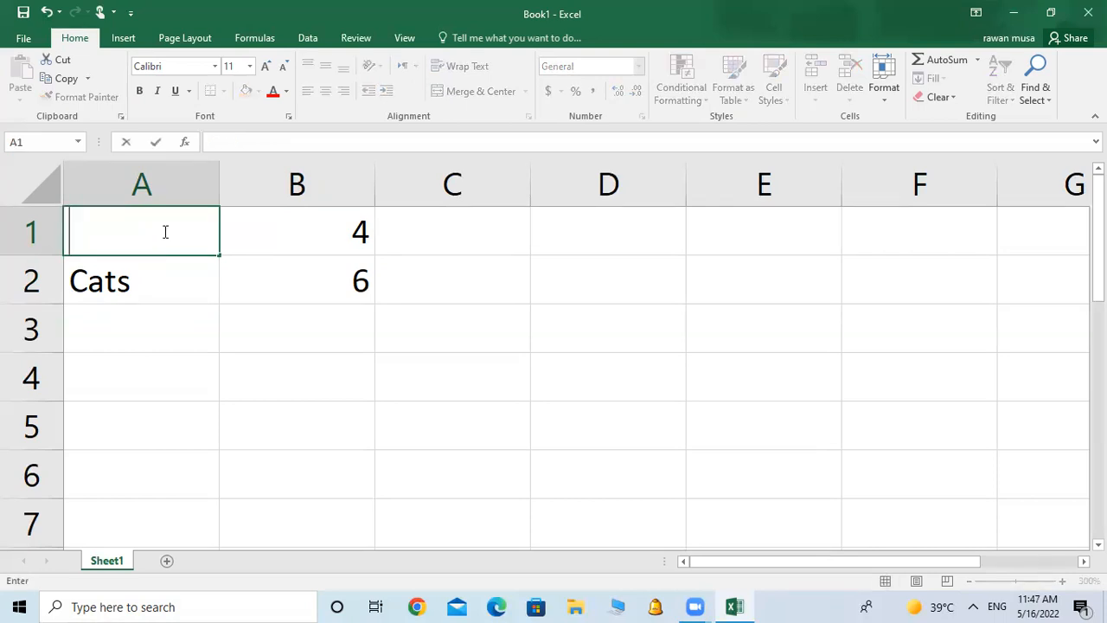
click(279, 233)
key(BackSpace)
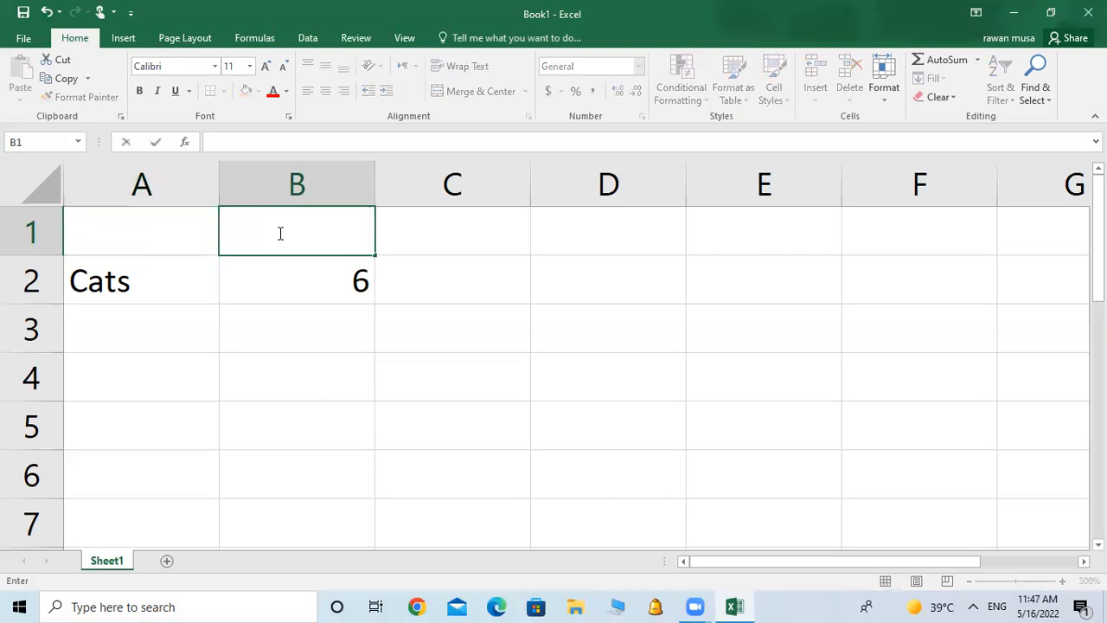
key(Return)
key(Return)
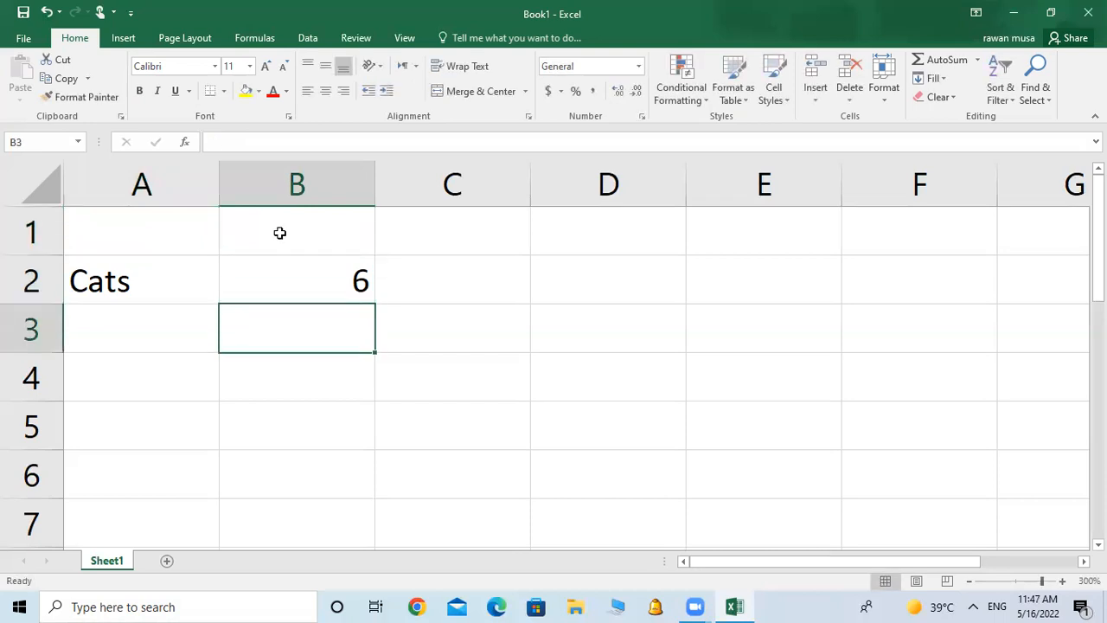
key(Up)
key(BackSpace)
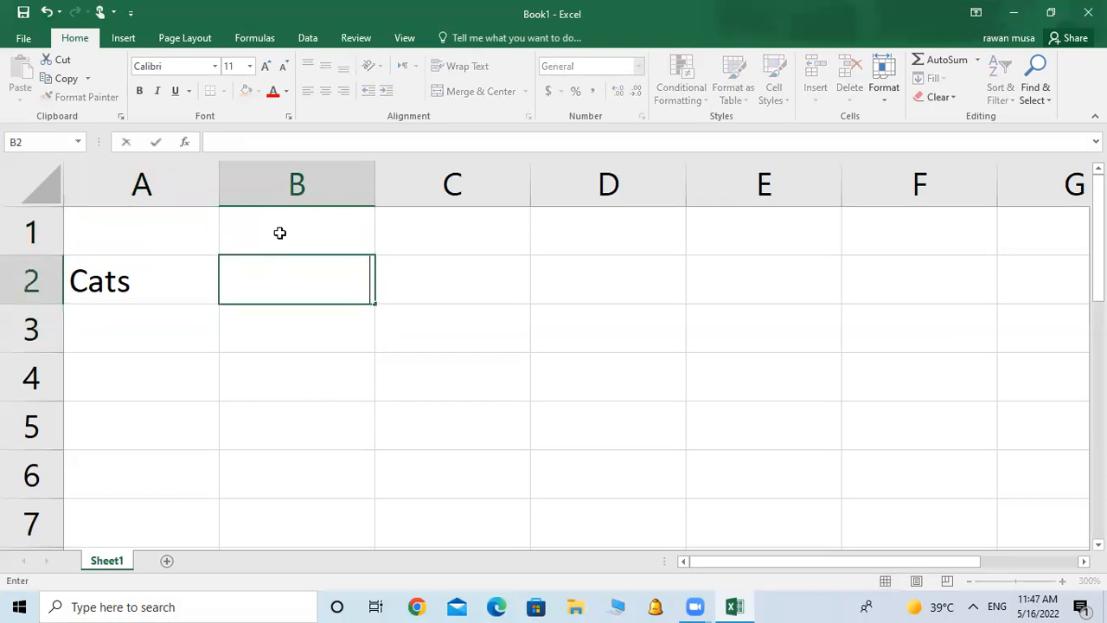
click(175, 286)
key(BackSpace)
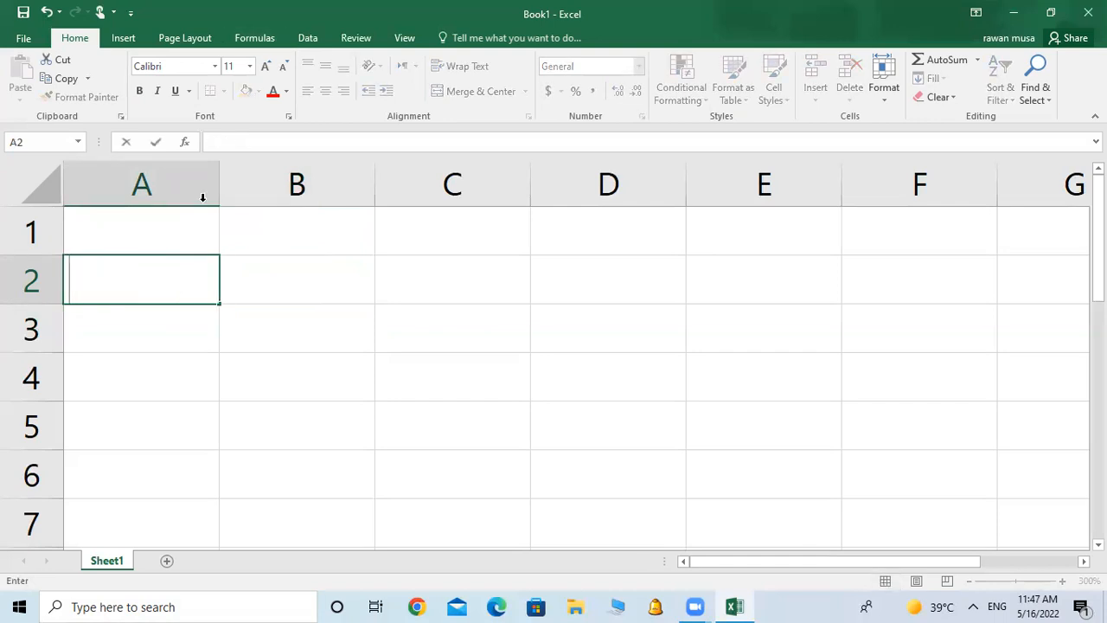
Enter the heading Toys in cell A1, with ball in A2 and doll in A3
click(151, 240)
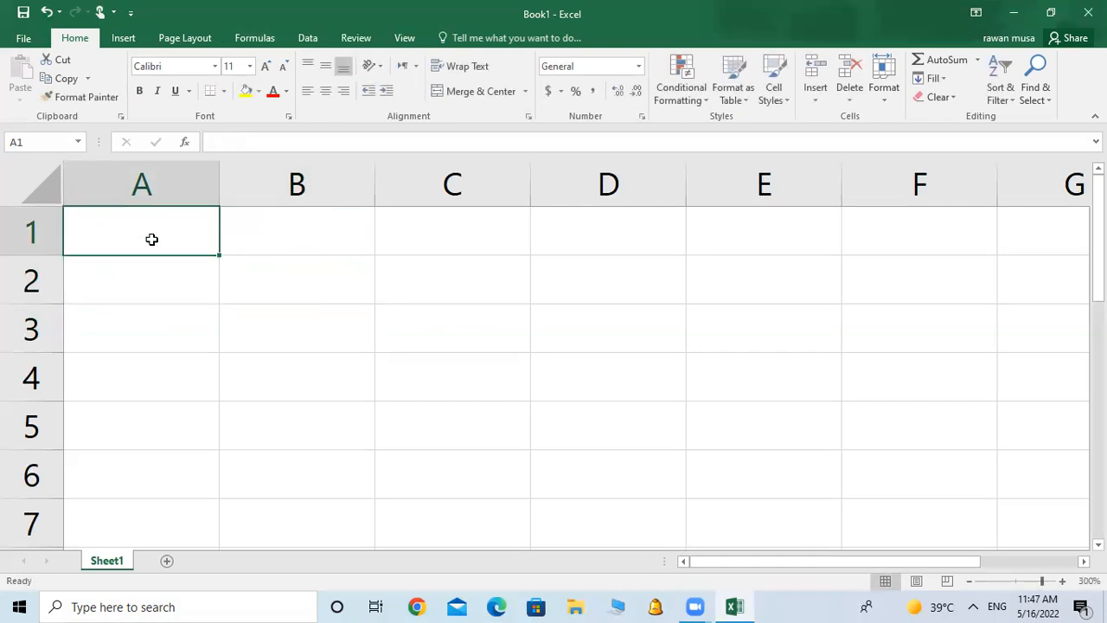
text(Toys)
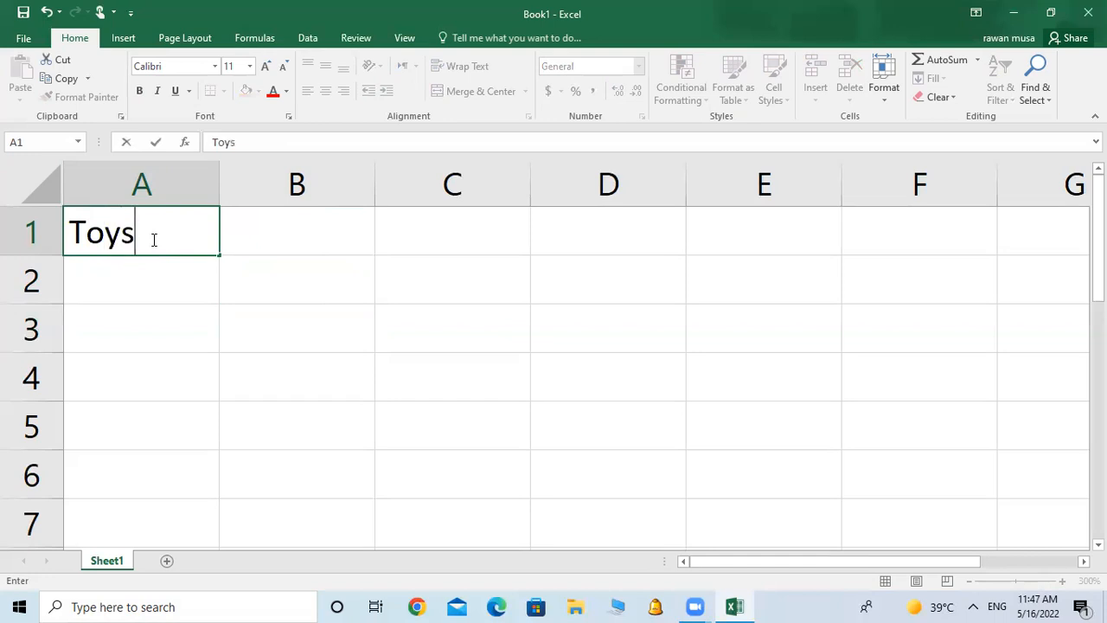
click(175, 268)
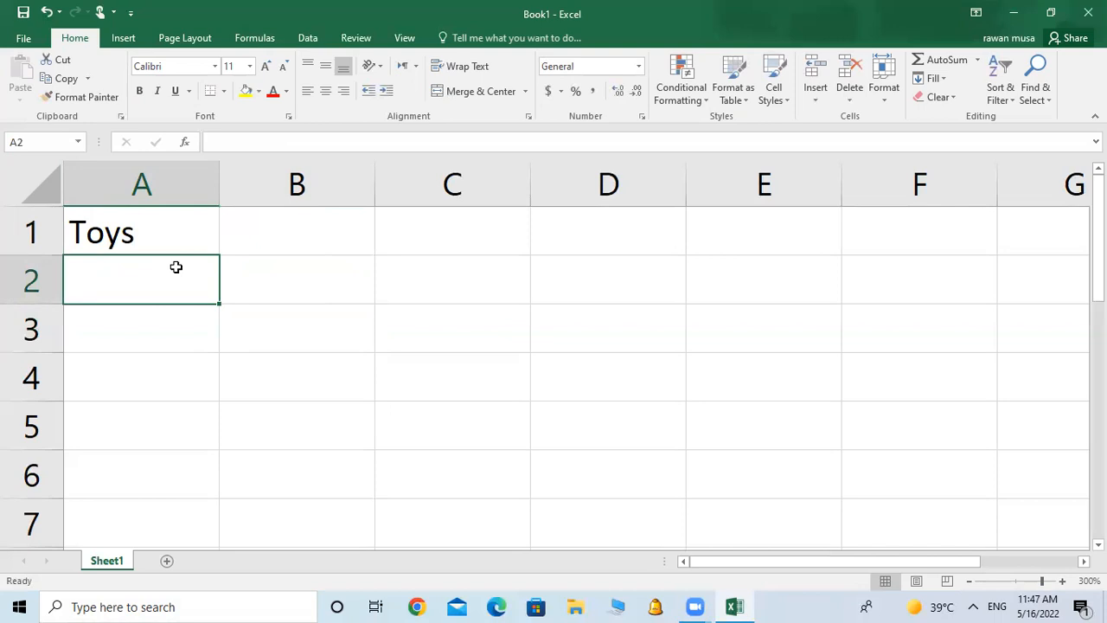
text(ball)
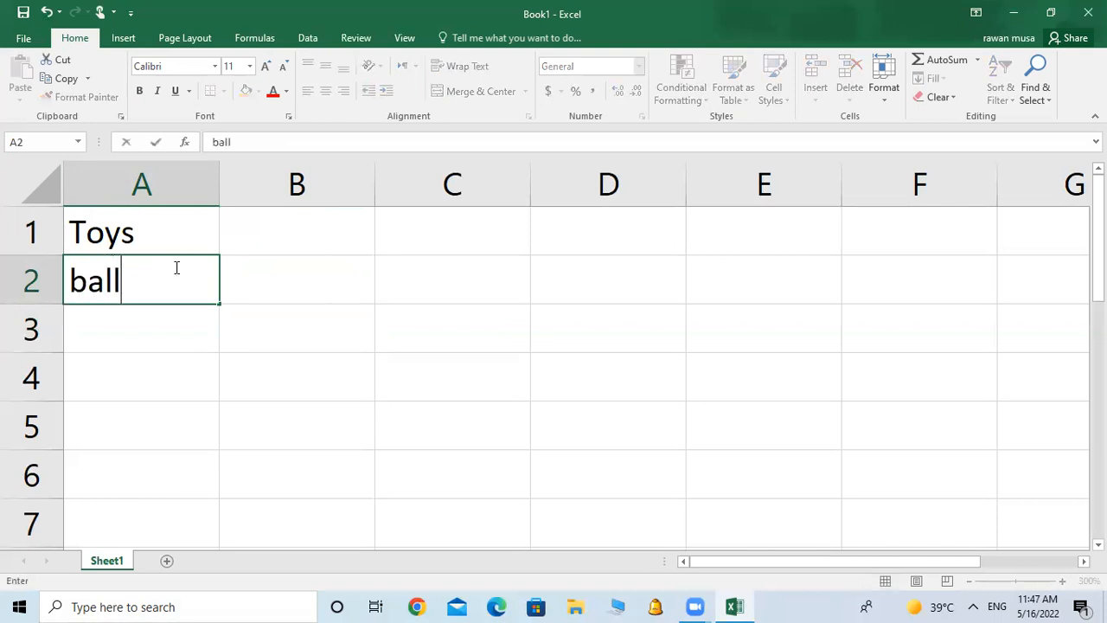
key(Return)
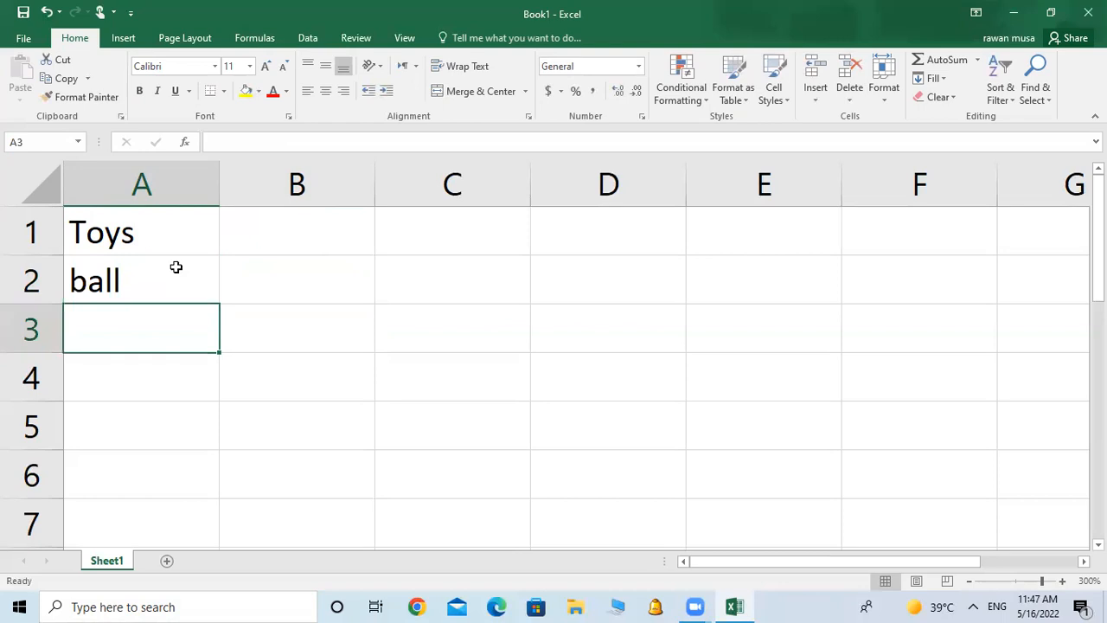
text(doll)
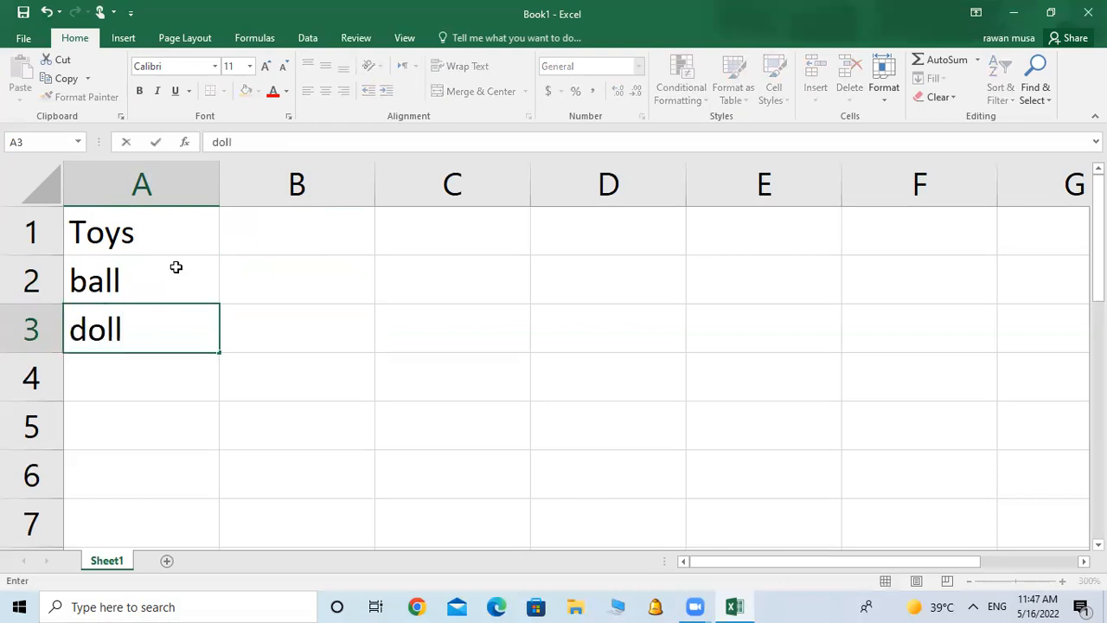
key(Return)
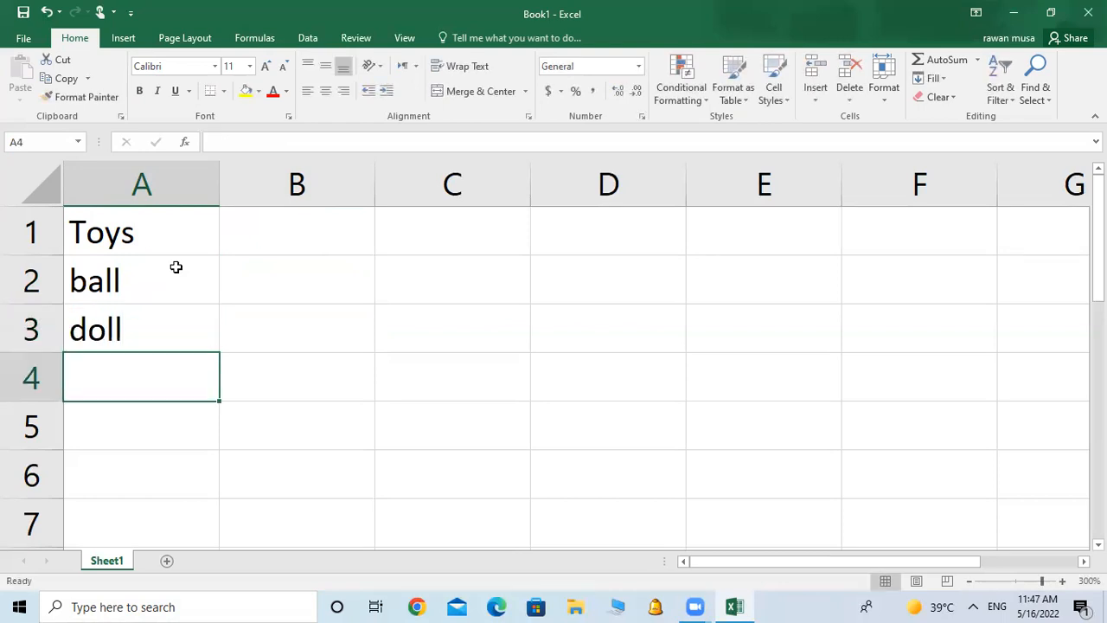
Continue the toy list with game in cell A4, marble in A5 and animal in A6
text(game)
key(Return)
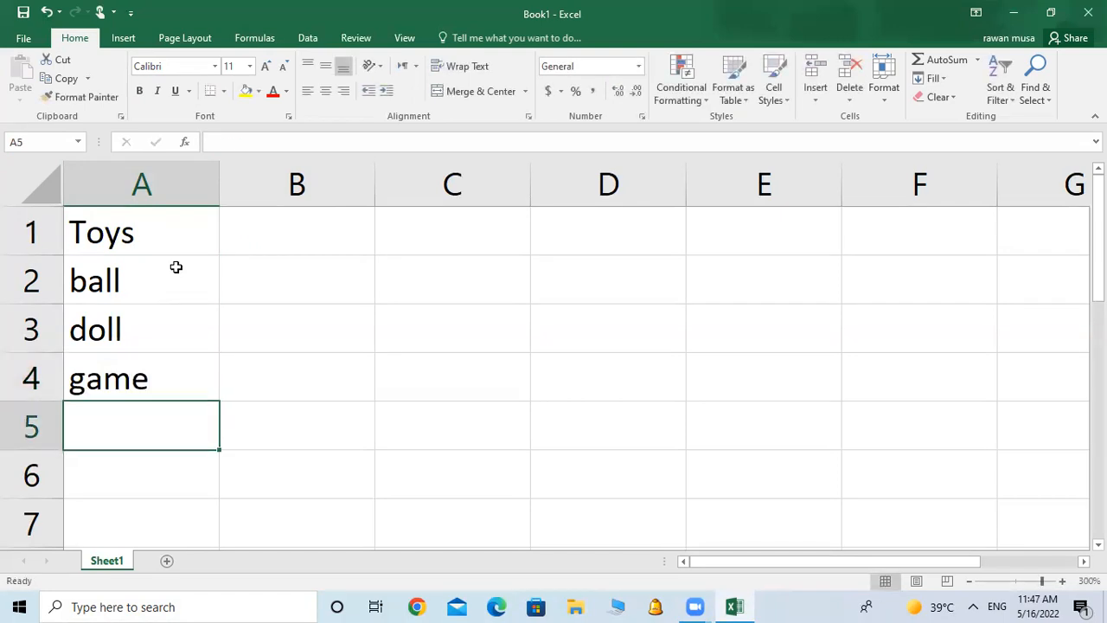
text(mar)
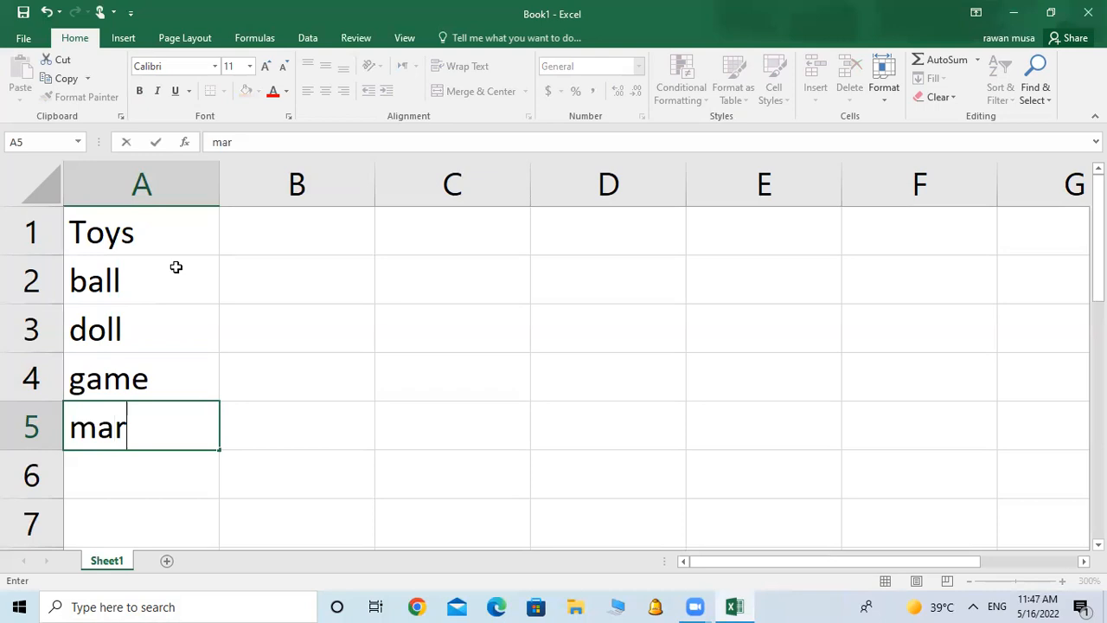
text(ble)
key(Return)
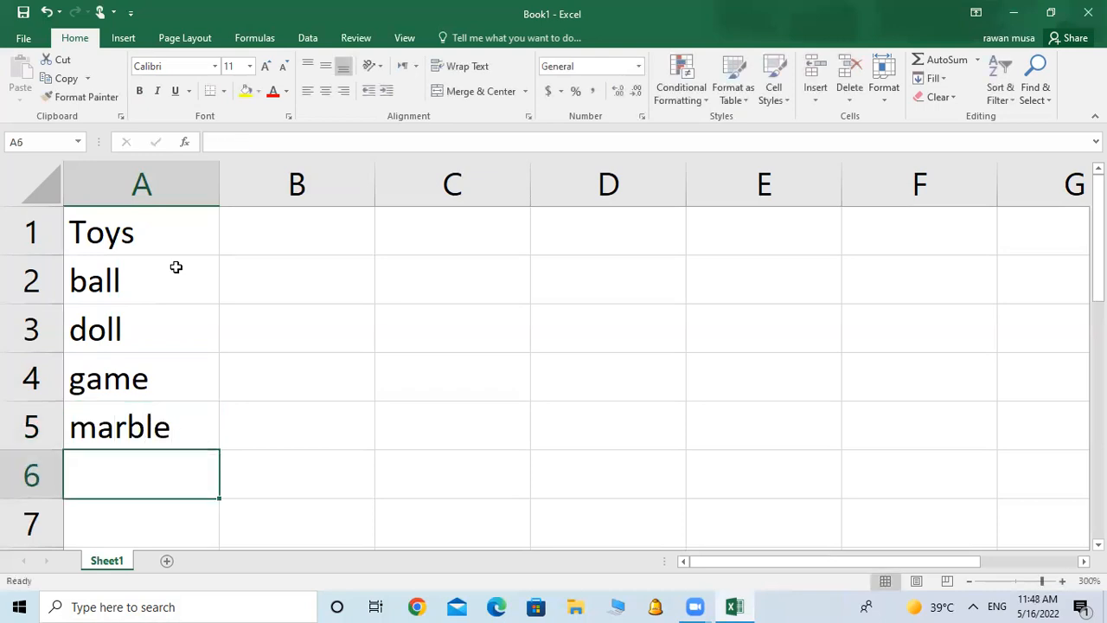
text(animal)
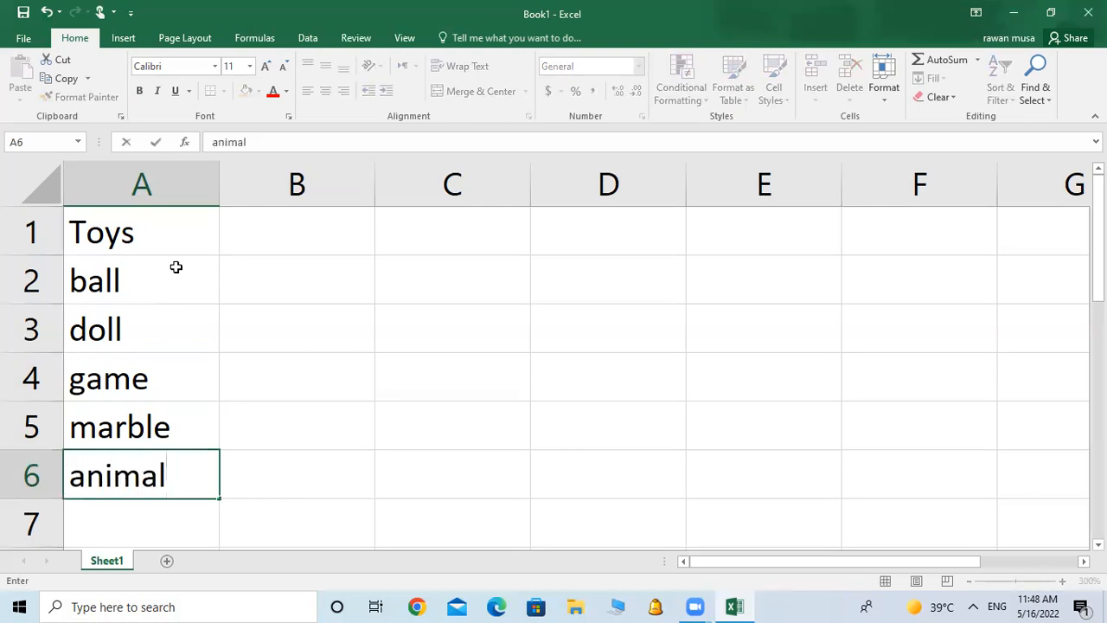
Enter the toy quantities 1, 3, 2, 1 and 1 in cells B2 through B6
click(330, 281)
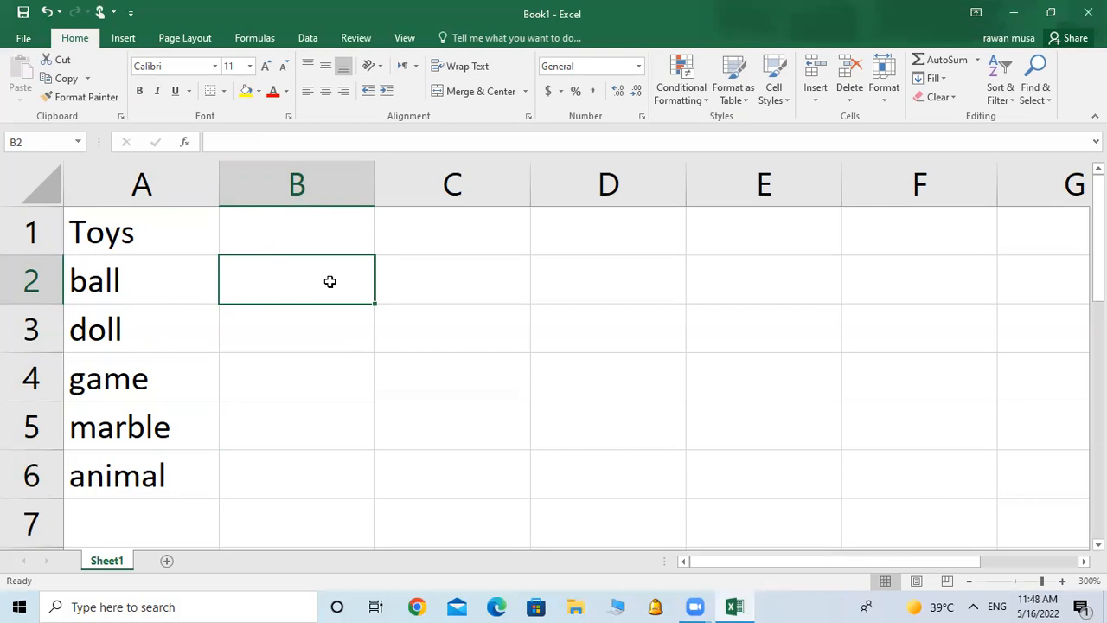
text(1)
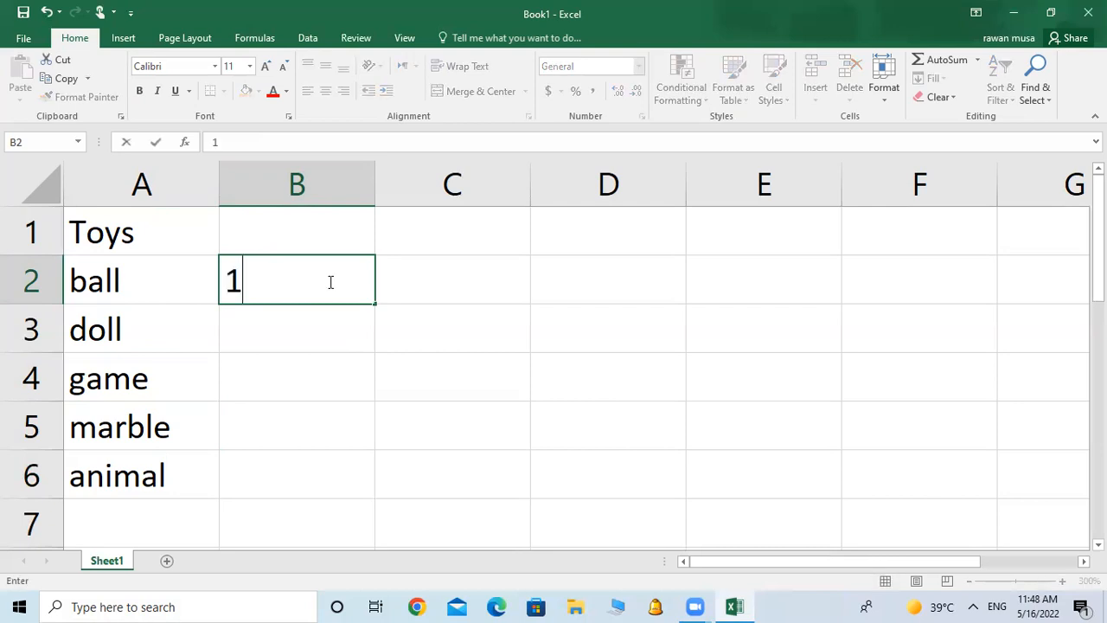
key(Return)
text(3)
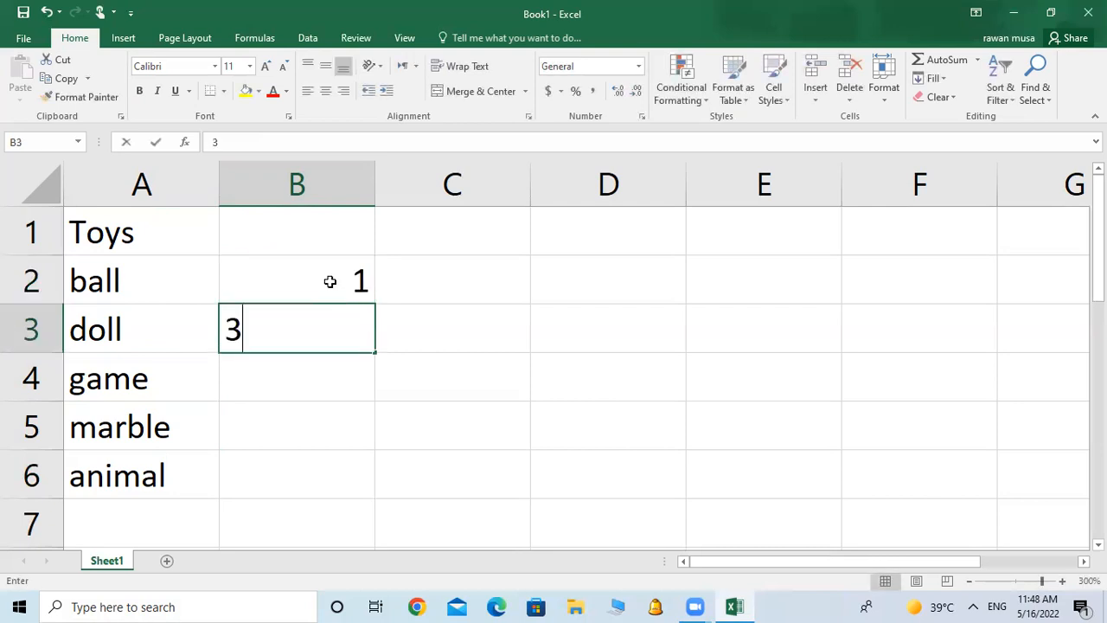
key(Return)
text(2)
key(Return)
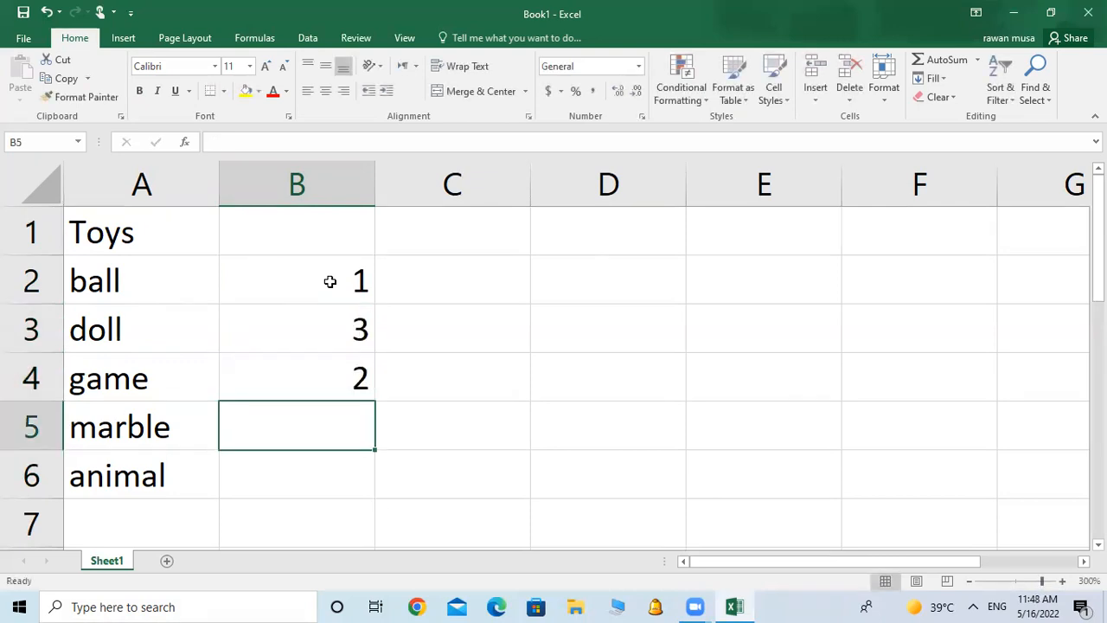
text(1)
key(Return)
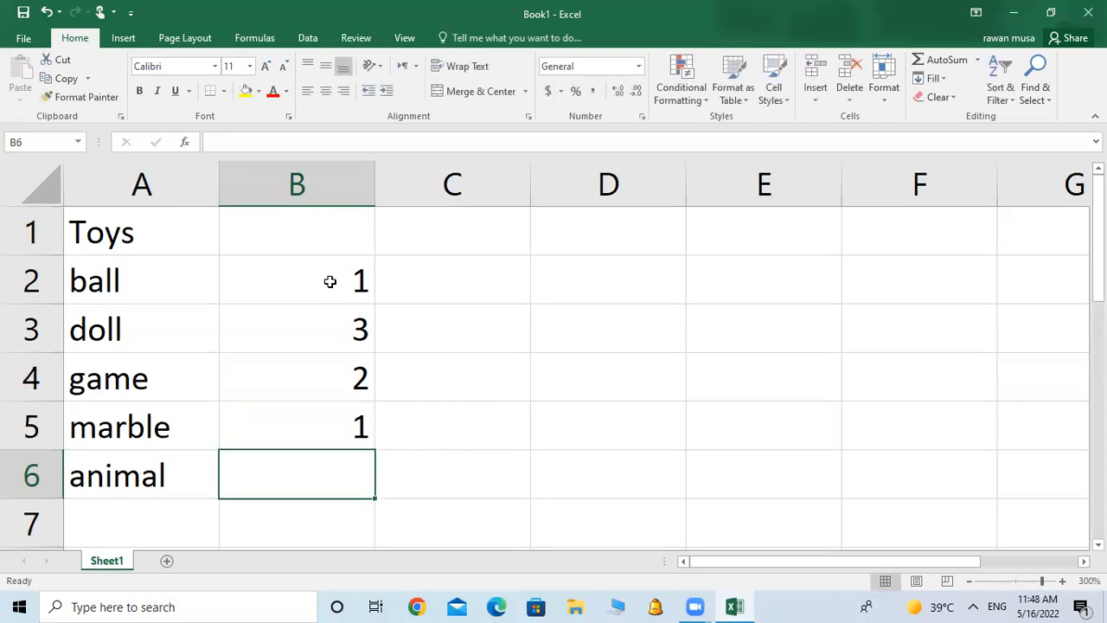
text(1)
key(Return)
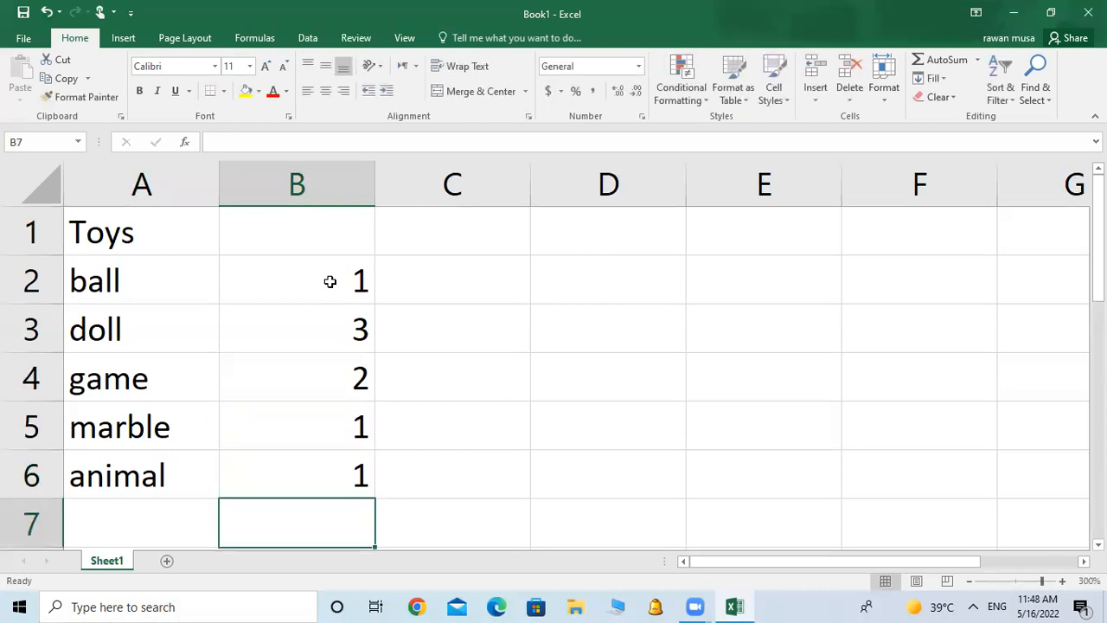
Examine the ball, doll and game rows, comparing the names in column A with the quantities in column B
click(284, 277)
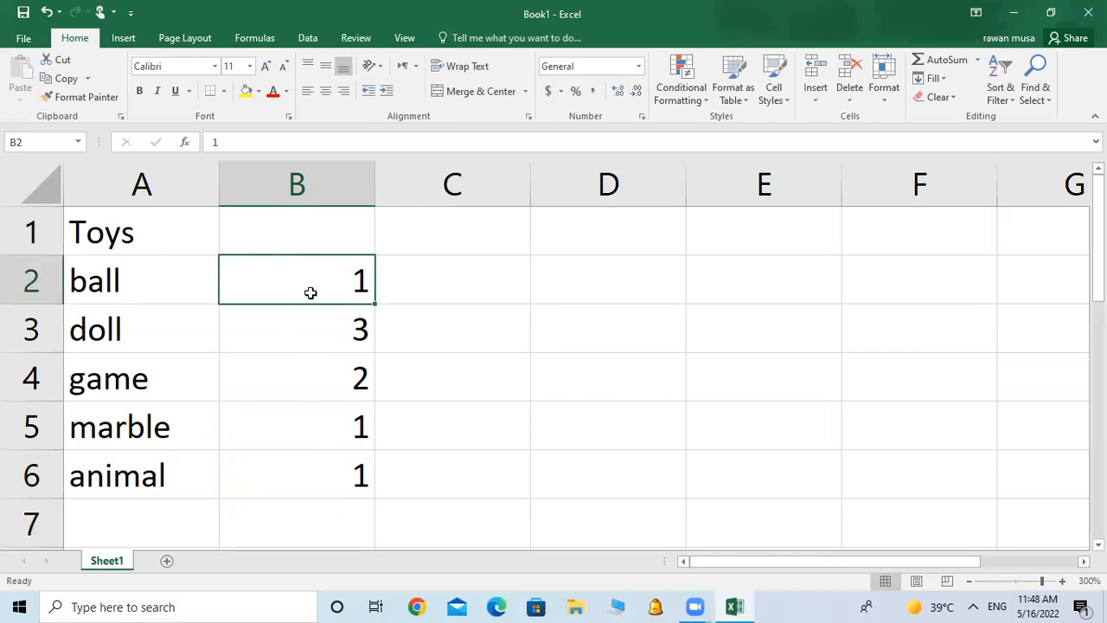
click(267, 327)
click(288, 380)
click(177, 383)
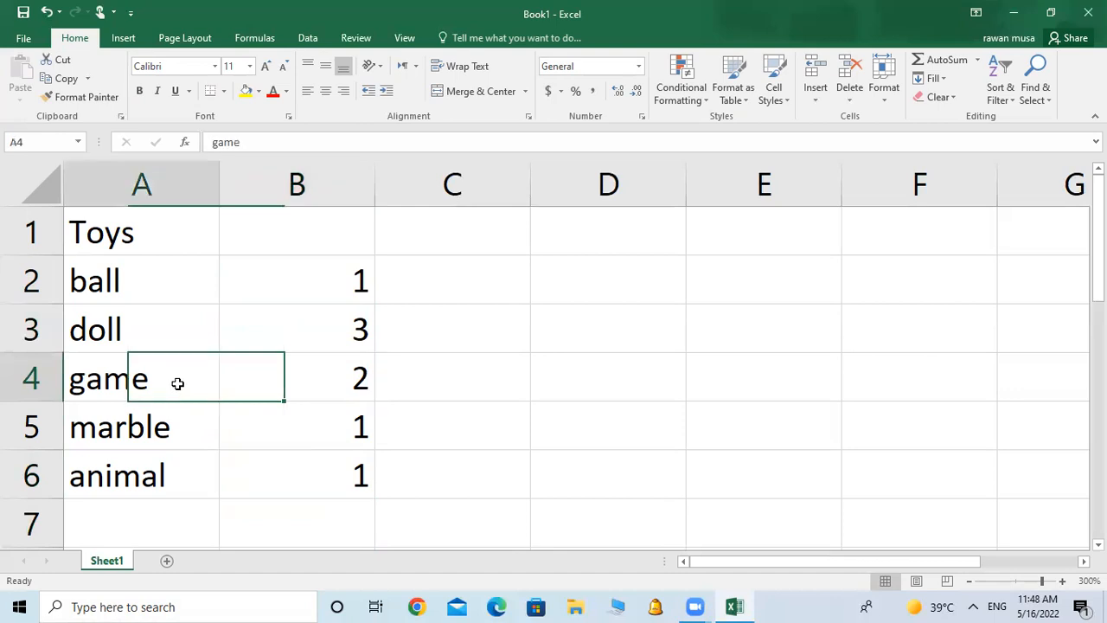
click(169, 318)
click(194, 279)
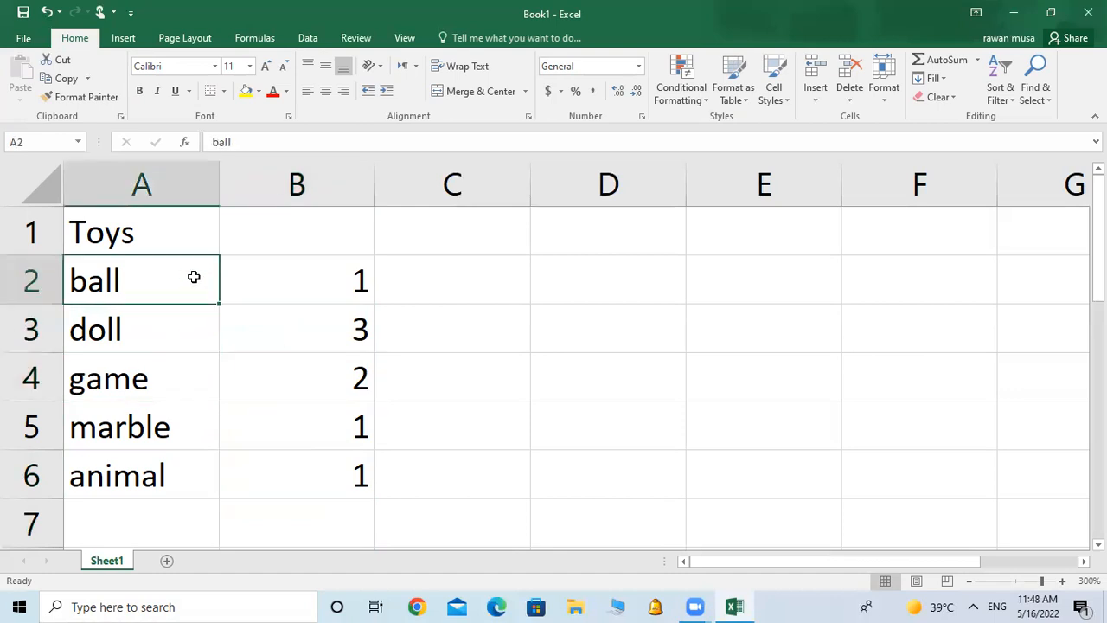
click(251, 276)
click(270, 331)
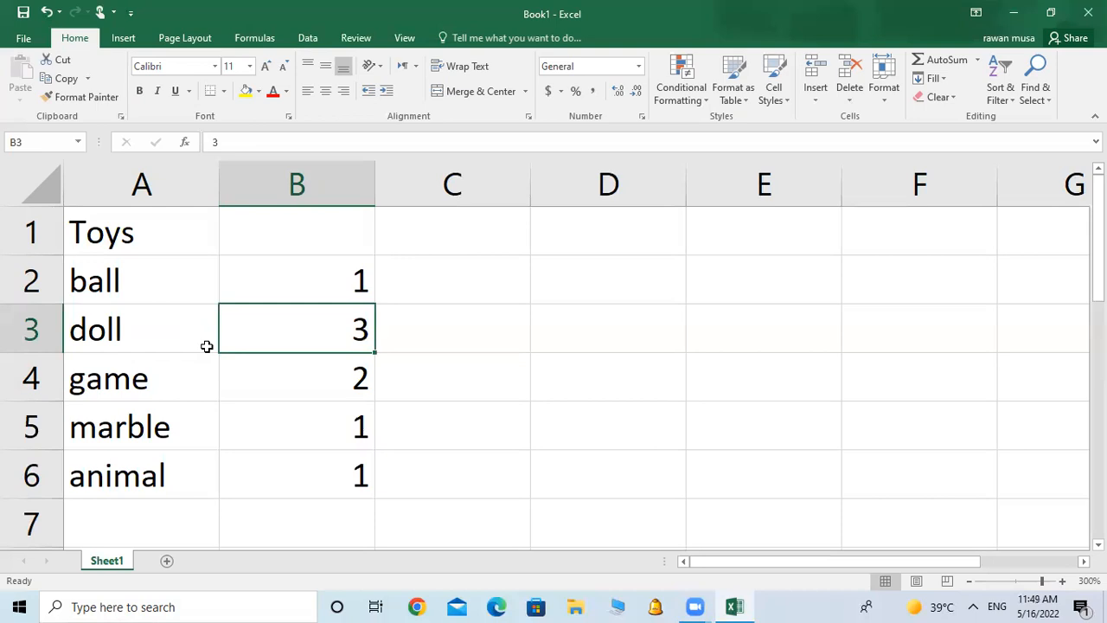
Change the marble quantity in cell B5 to 4
click(134, 518)
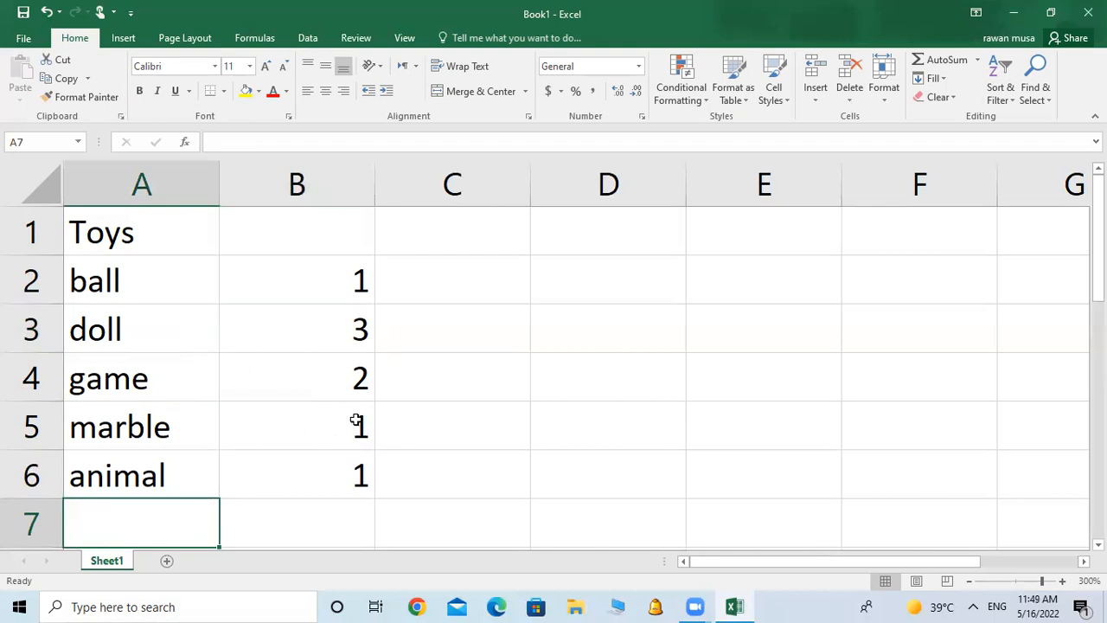
click(316, 423)
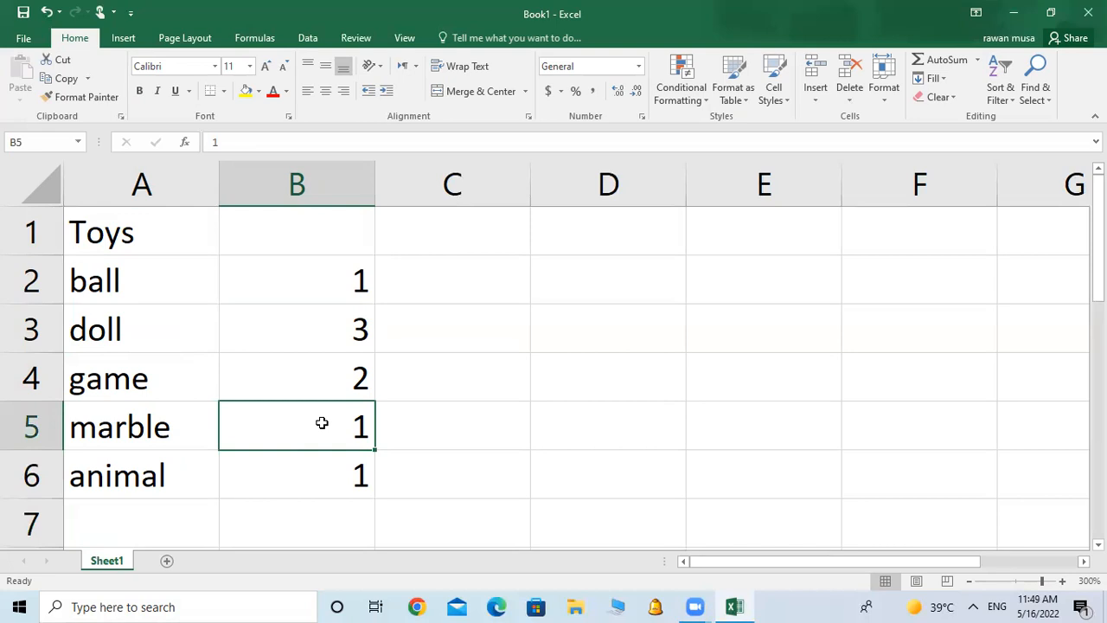
text(4)
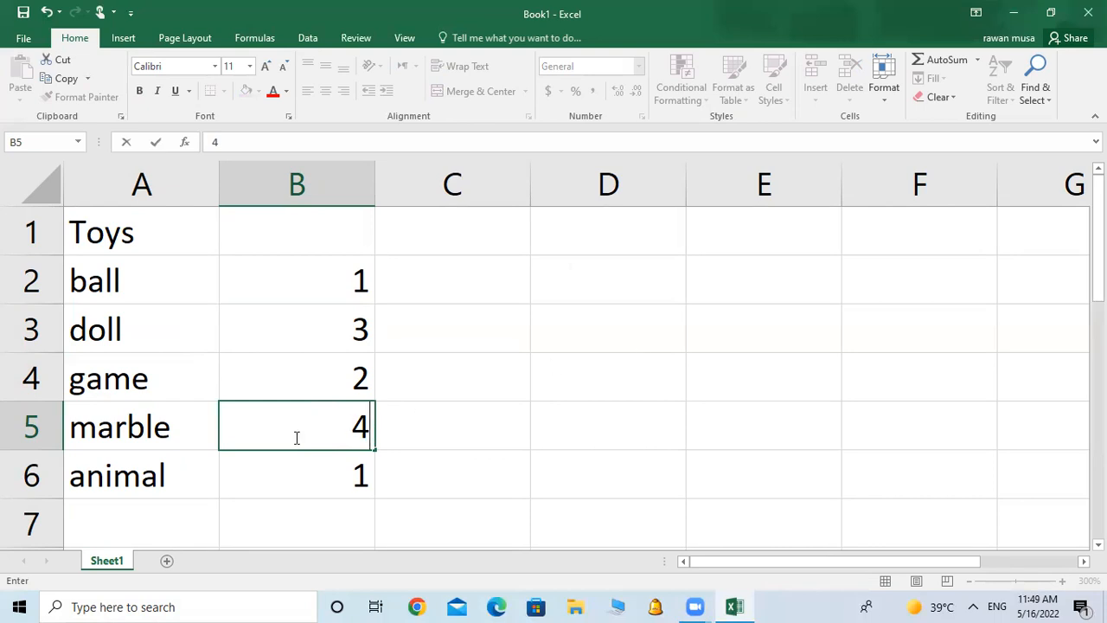
Start saving the workbook as a new file and choose the Desktop folder as its location
click(23, 38)
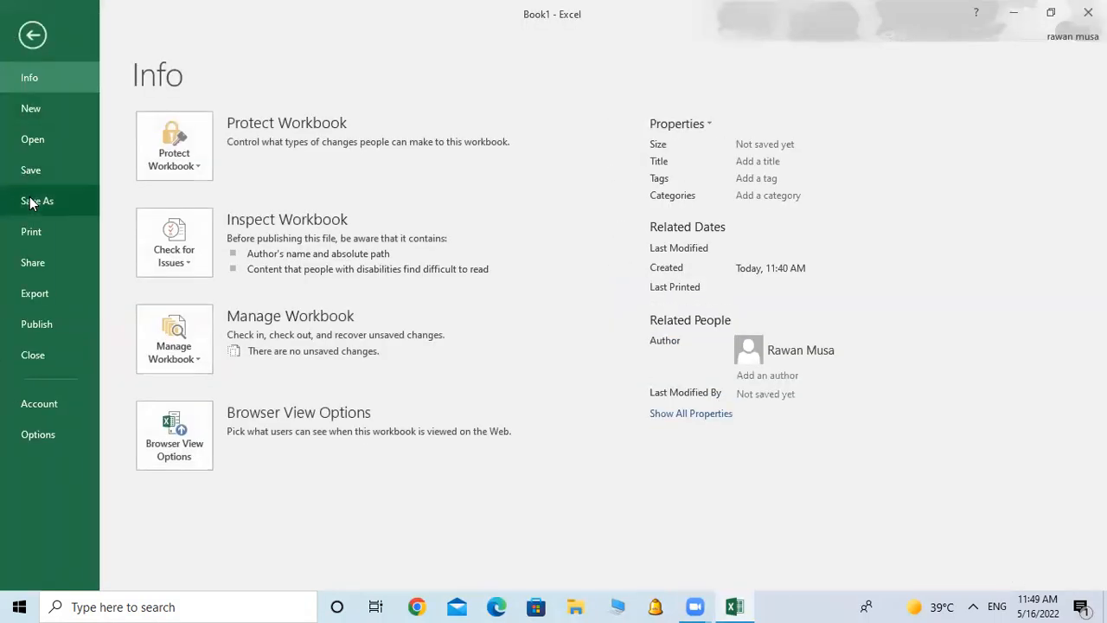
click(30, 202)
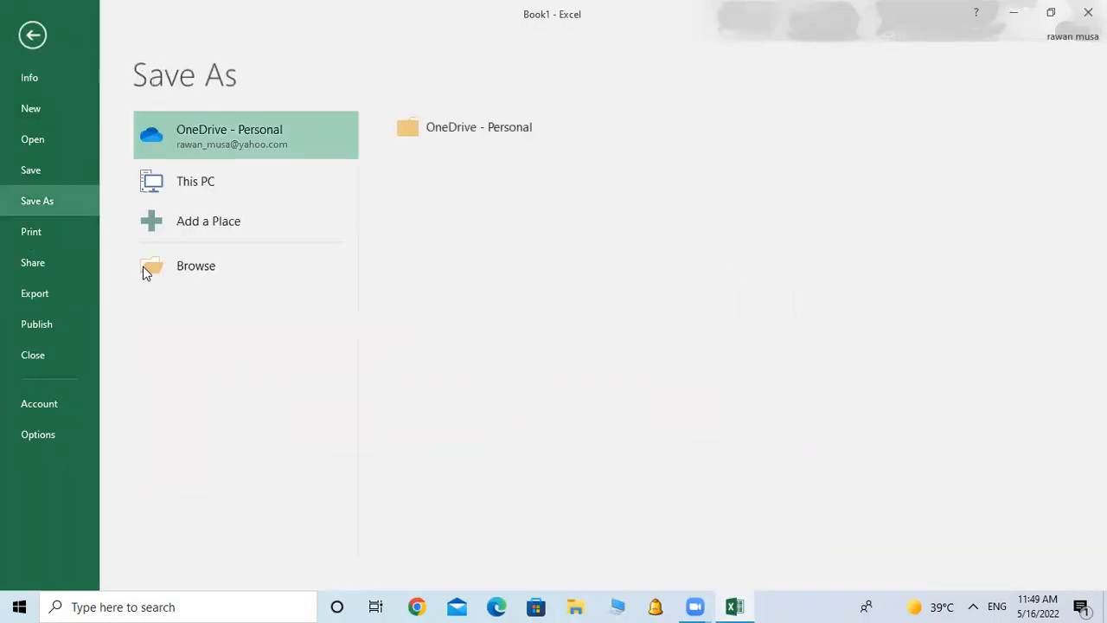
click(209, 268)
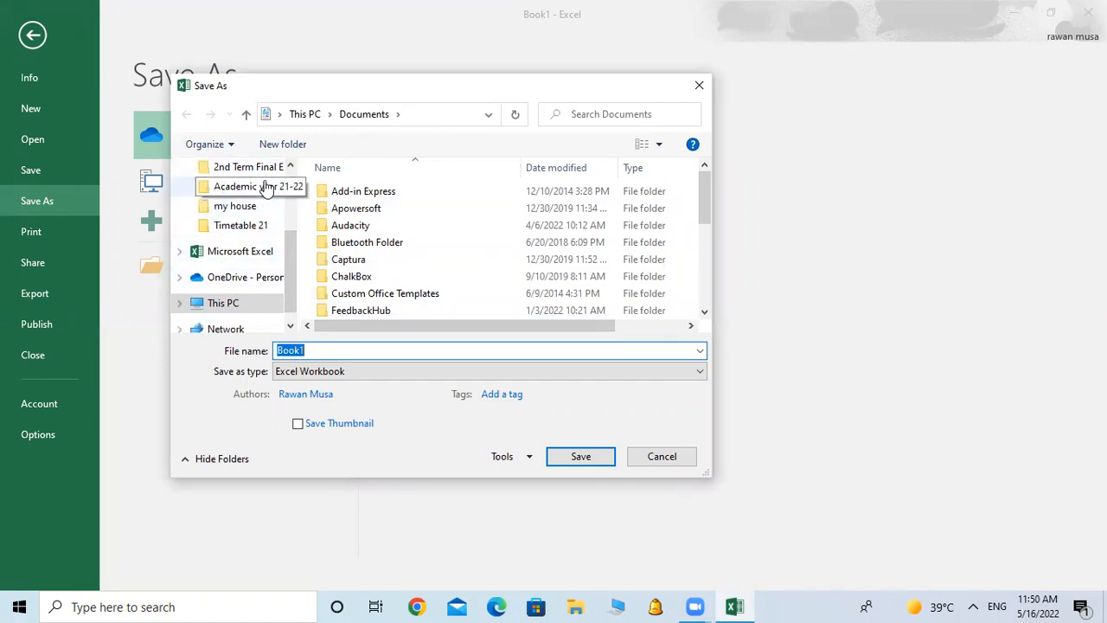
click(291, 168)
click(291, 168)
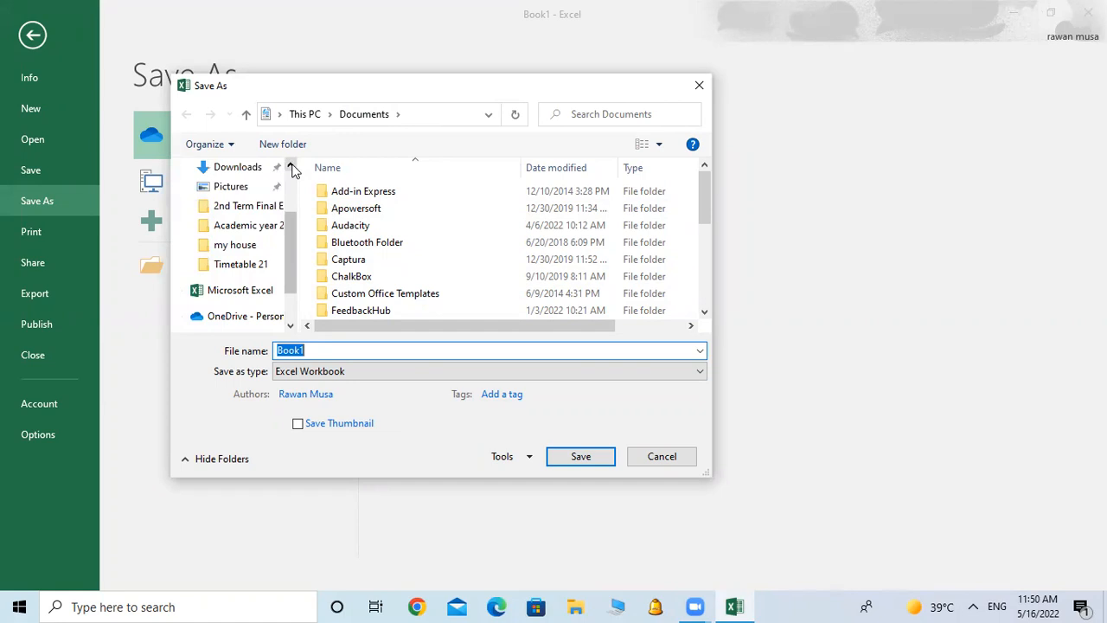
click(292, 168)
click(291, 167)
click(292, 168)
click(291, 168)
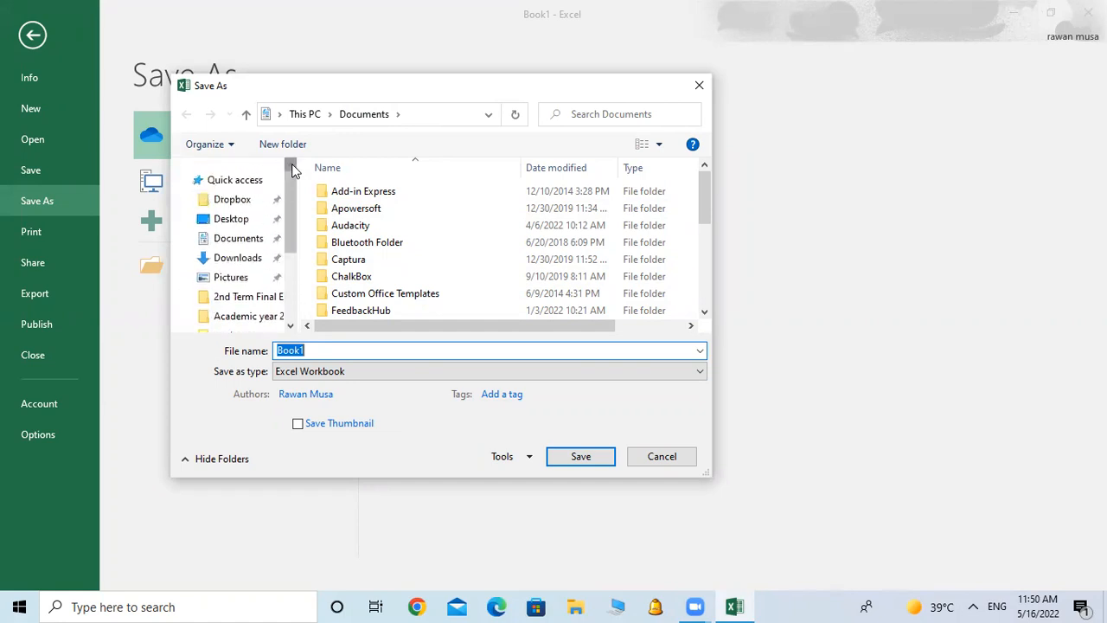
click(231, 221)
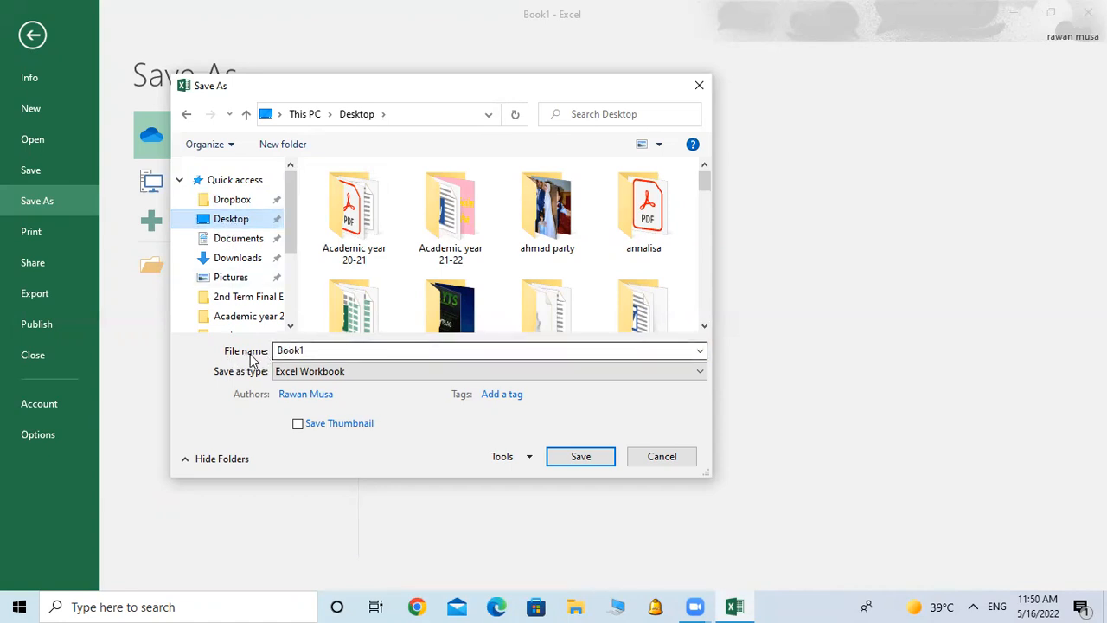
Save the workbook under the owner's first name in possessive form followed by "Toys", replacing the existing file of that name
double_click(334, 351)
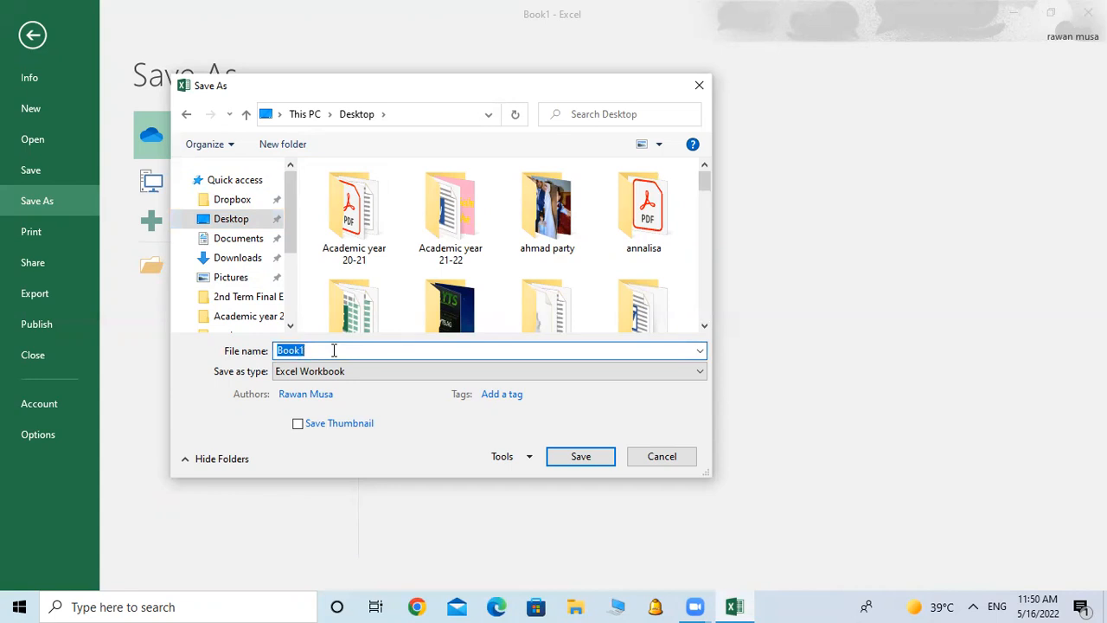
text(Raw)
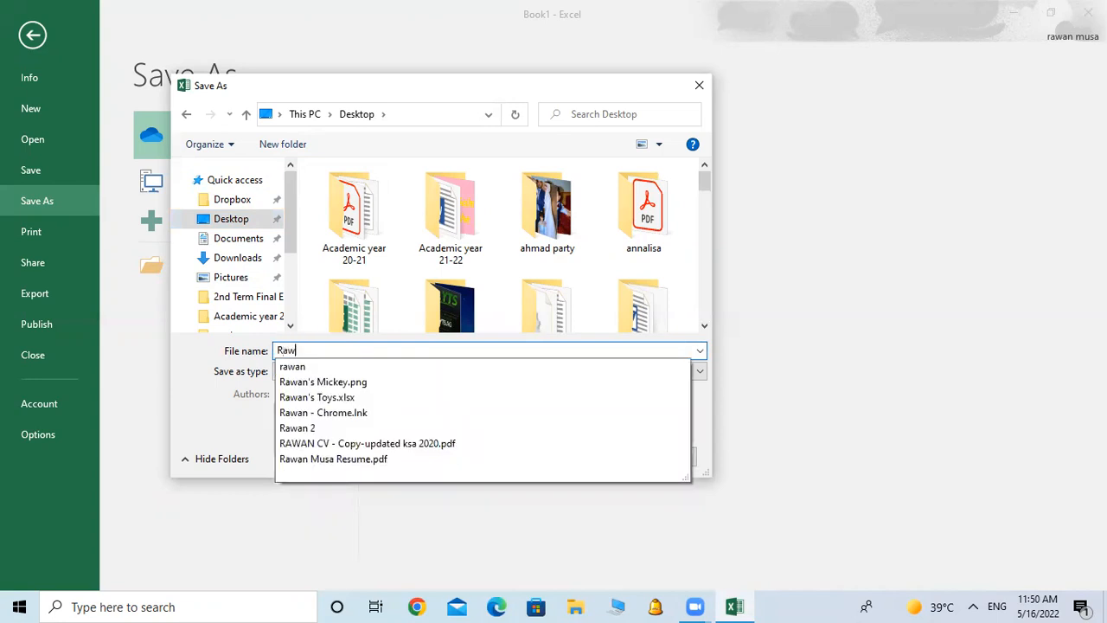
text(an's )
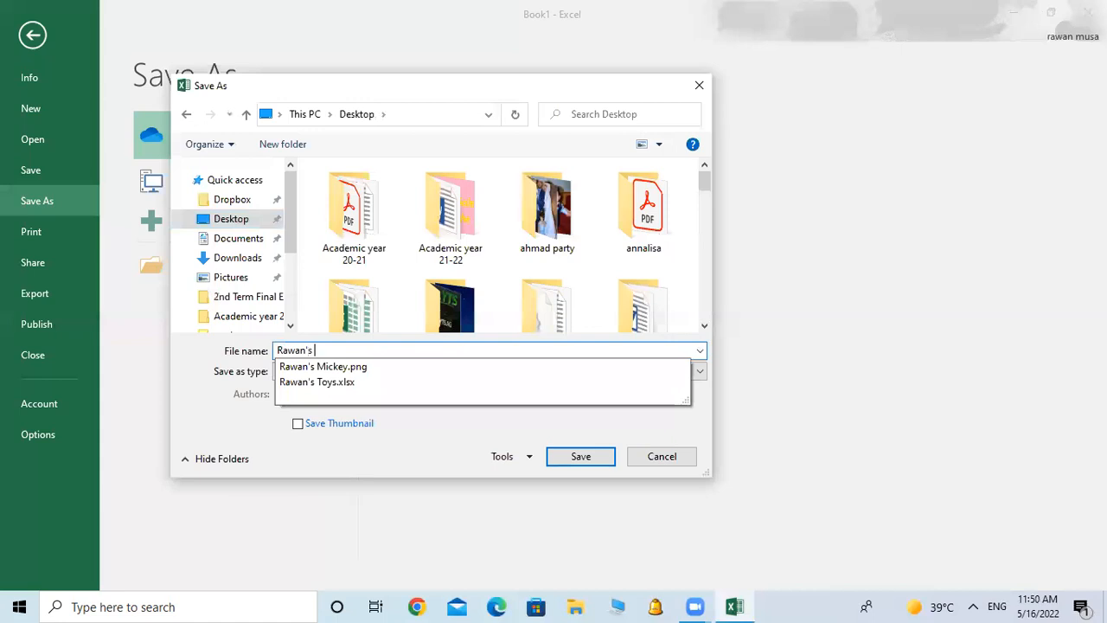
text(Toys)
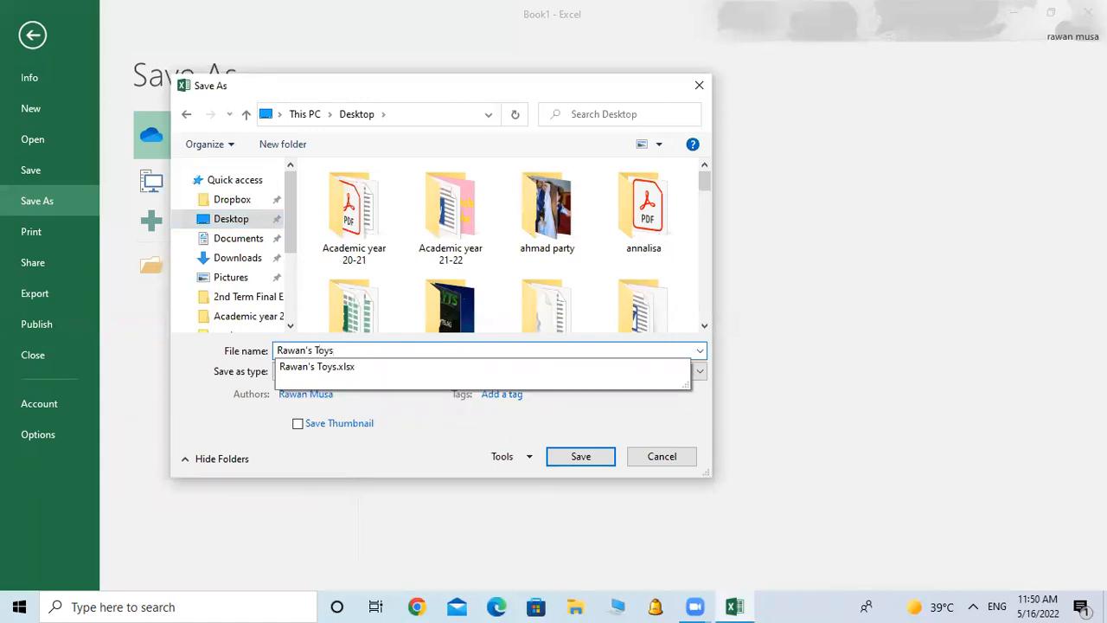
click(592, 458)
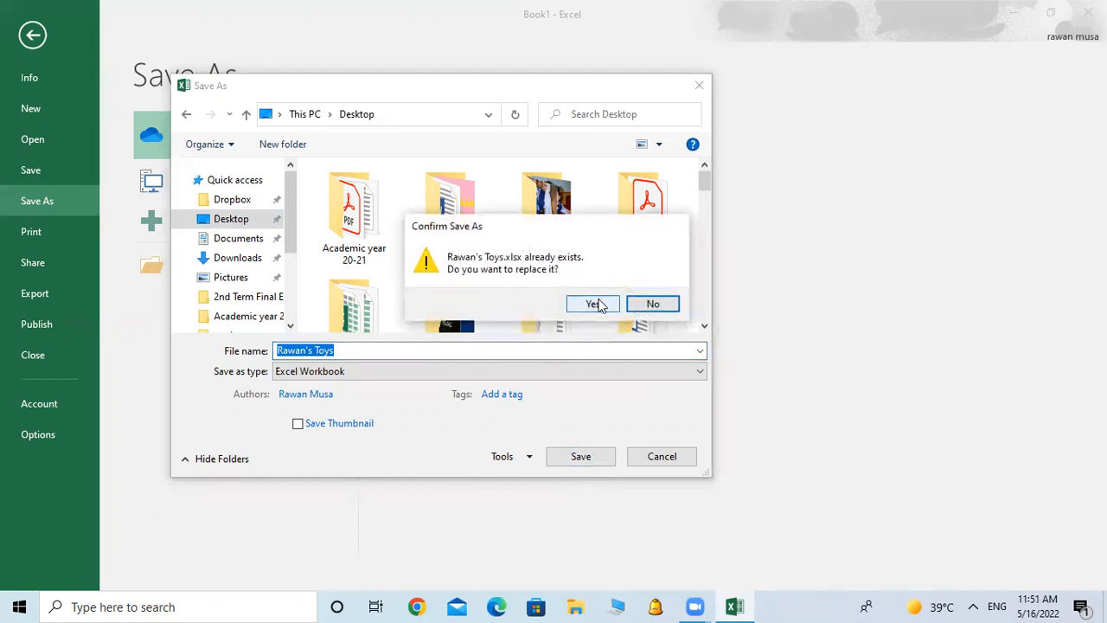
click(594, 304)
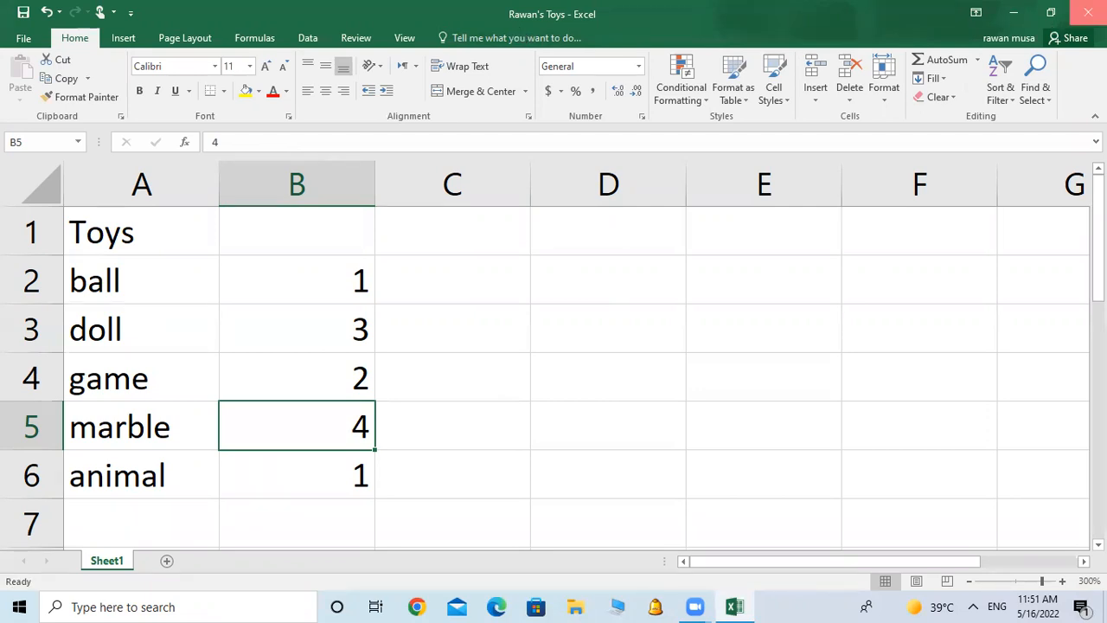
Close the toy workbook and relaunch Excel 2016 with a blank workbook
click(1088, 12)
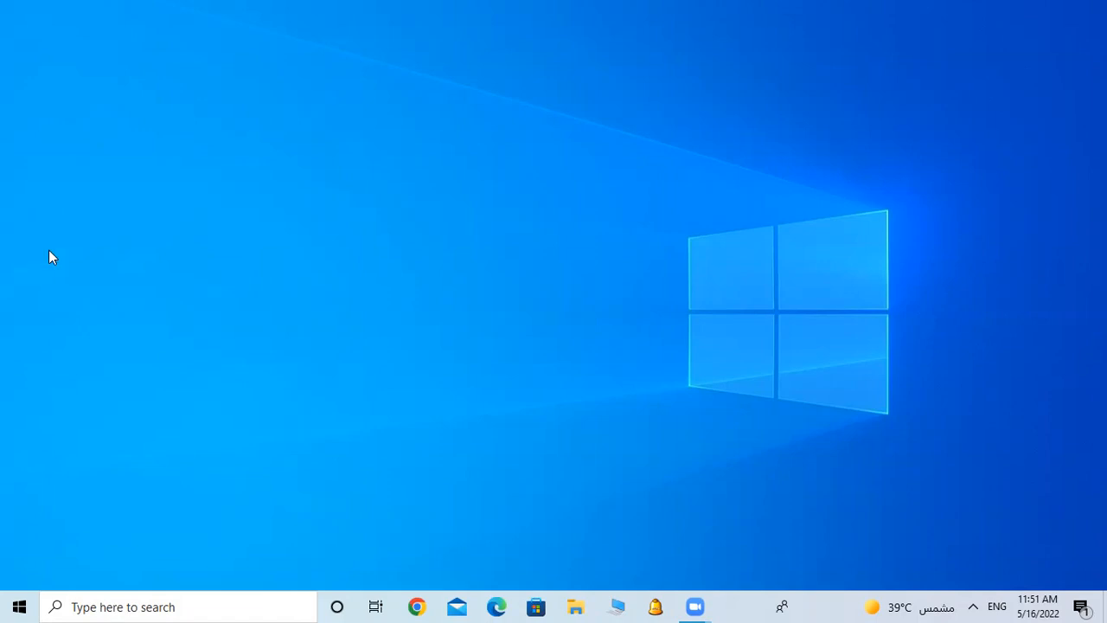
click(229, 599)
text(ex)
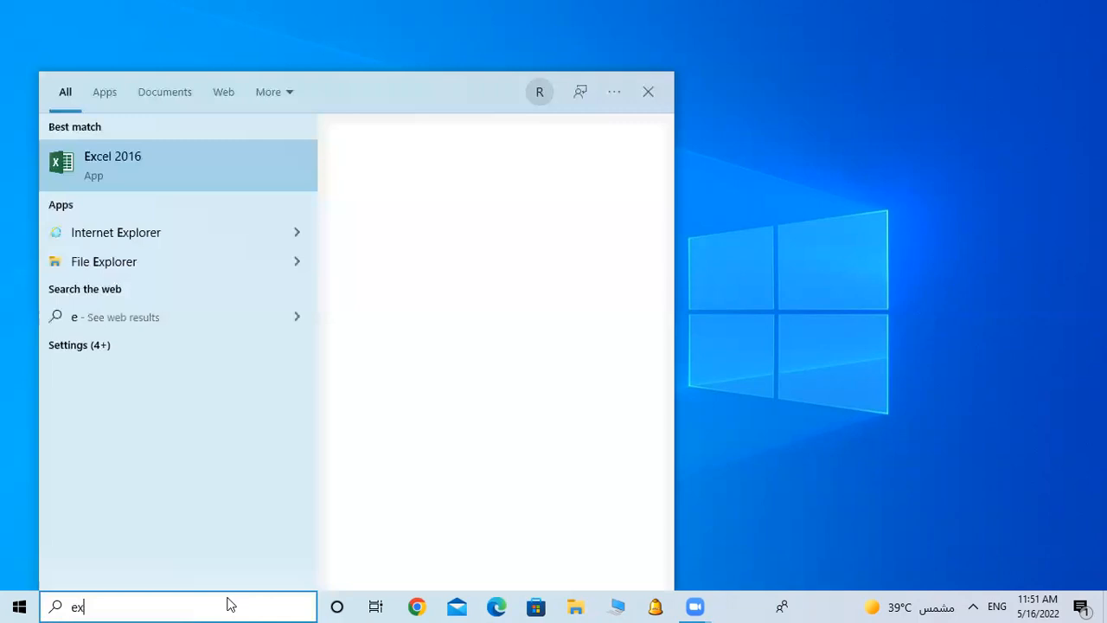
click(190, 169)
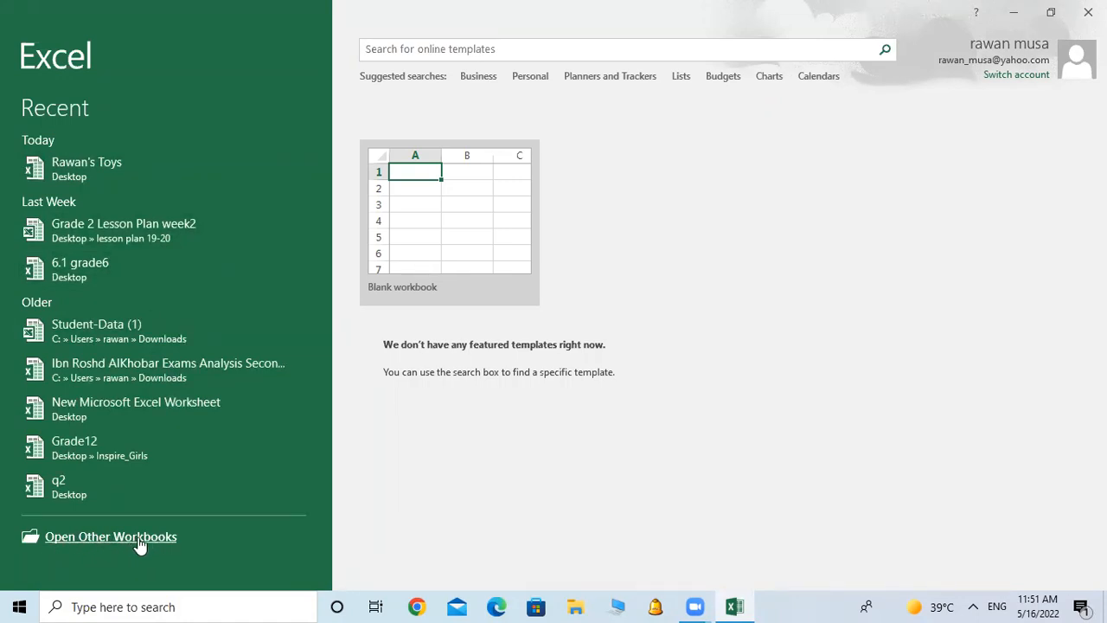
click(466, 189)
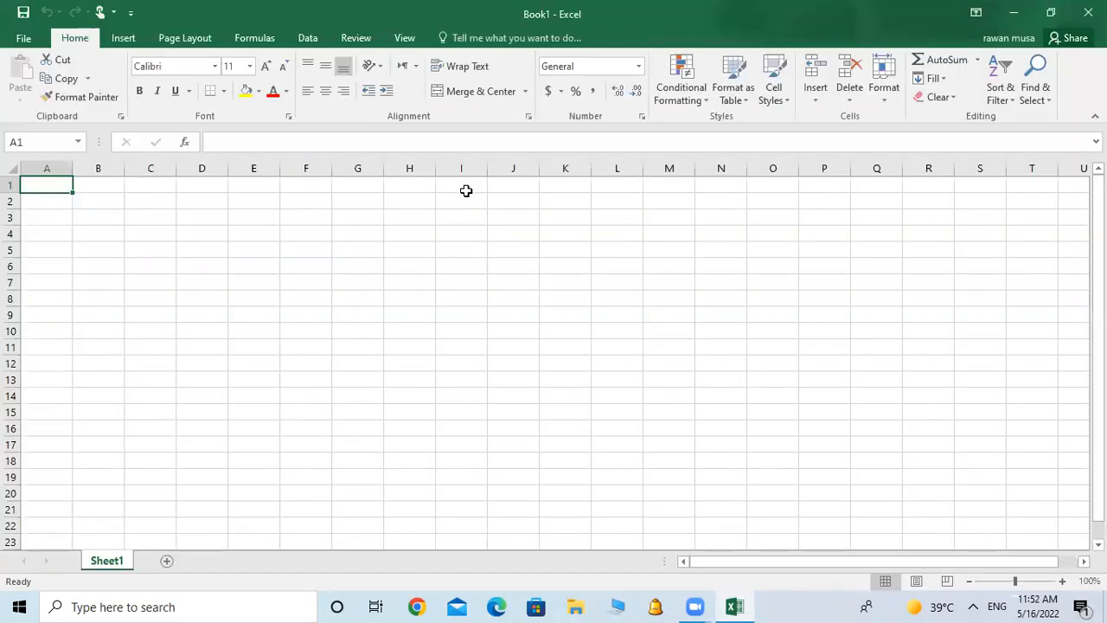
Browse for an existing workbook to open and look through the Desktop folder
click(23, 39)
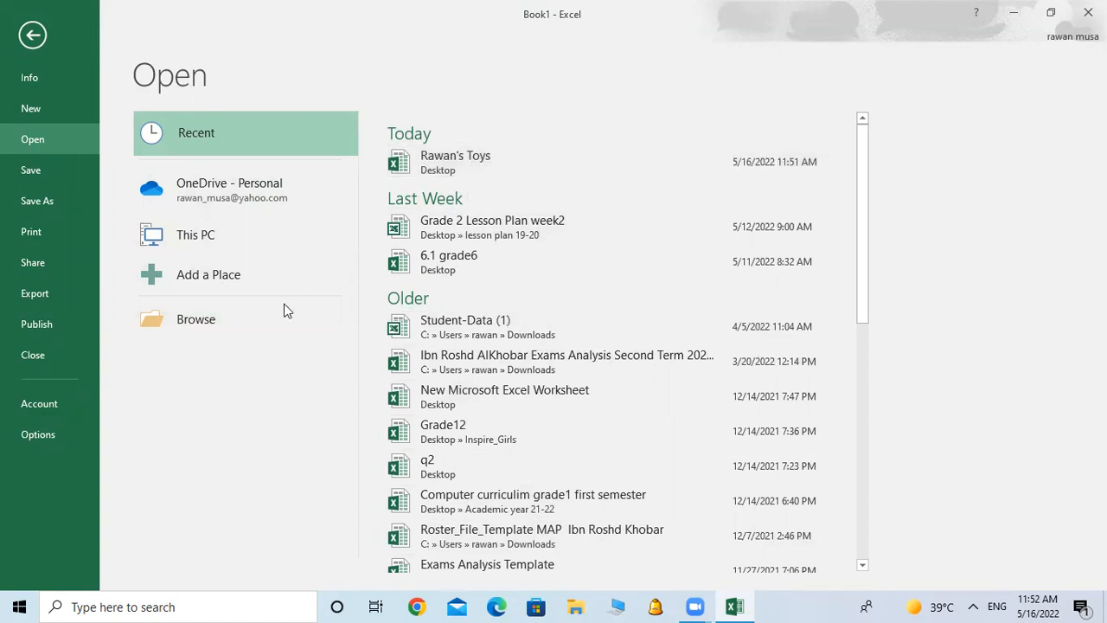
click(219, 323)
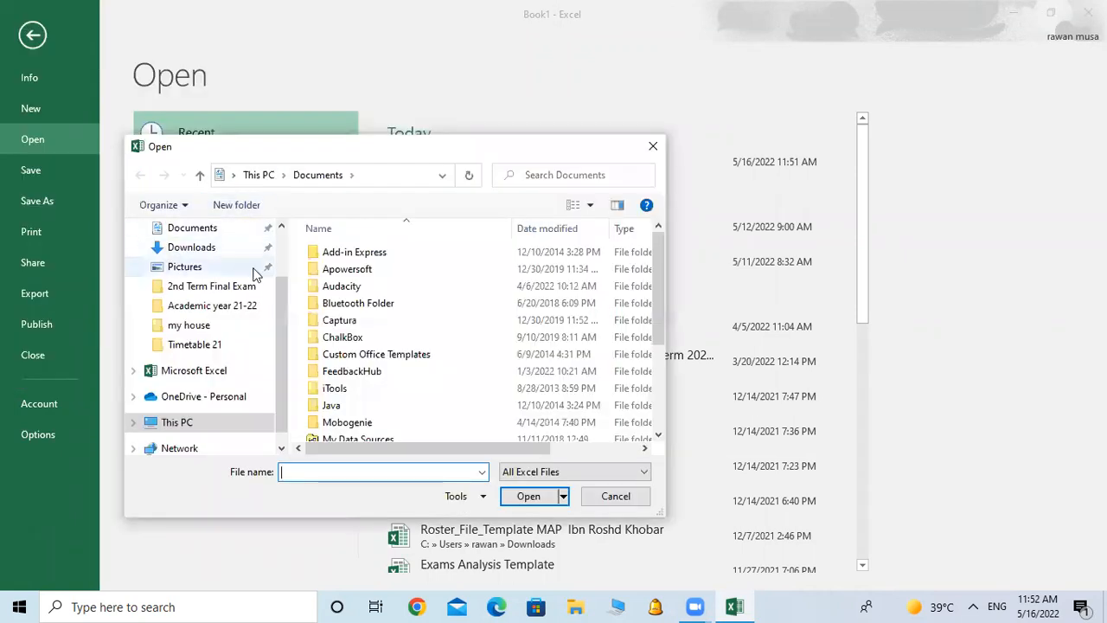
scroll(207, 303, up, 2)
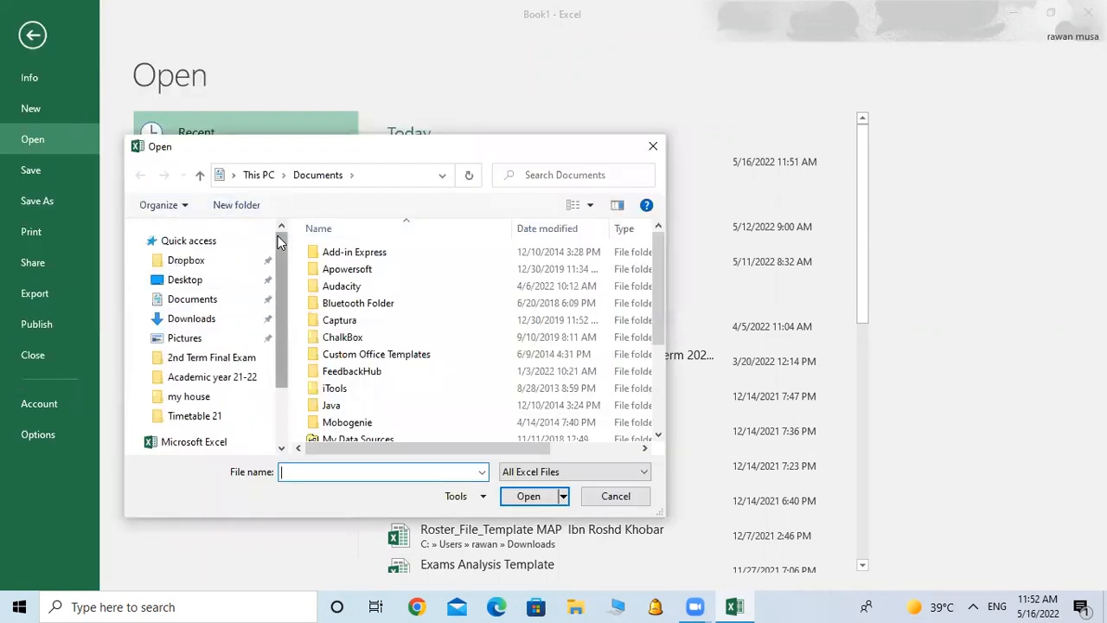
click(186, 279)
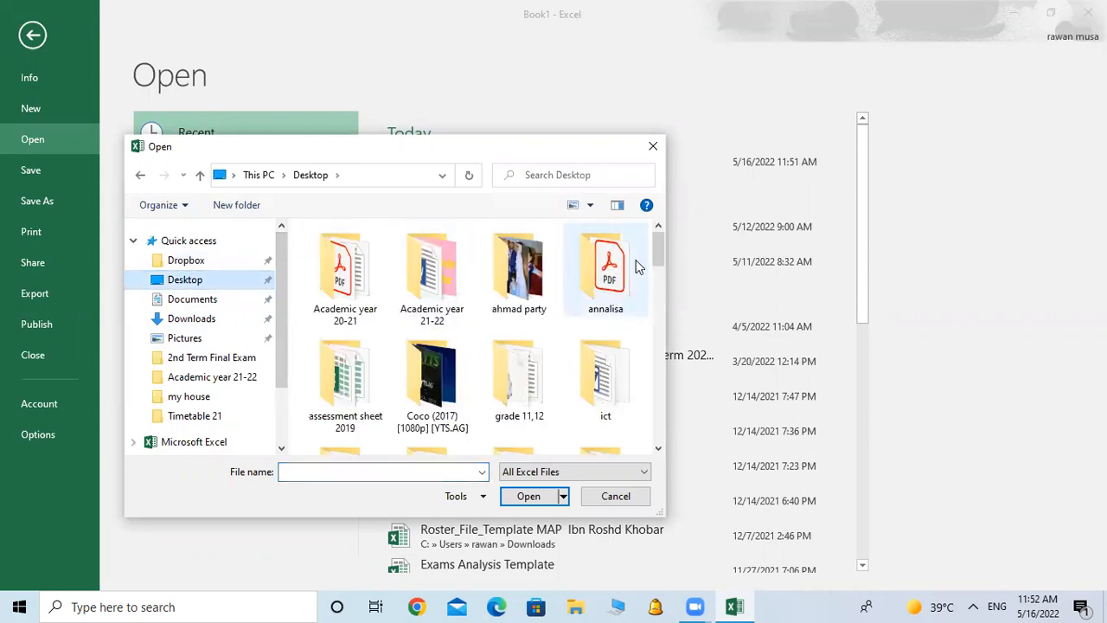
drag(658, 247, 658, 313)
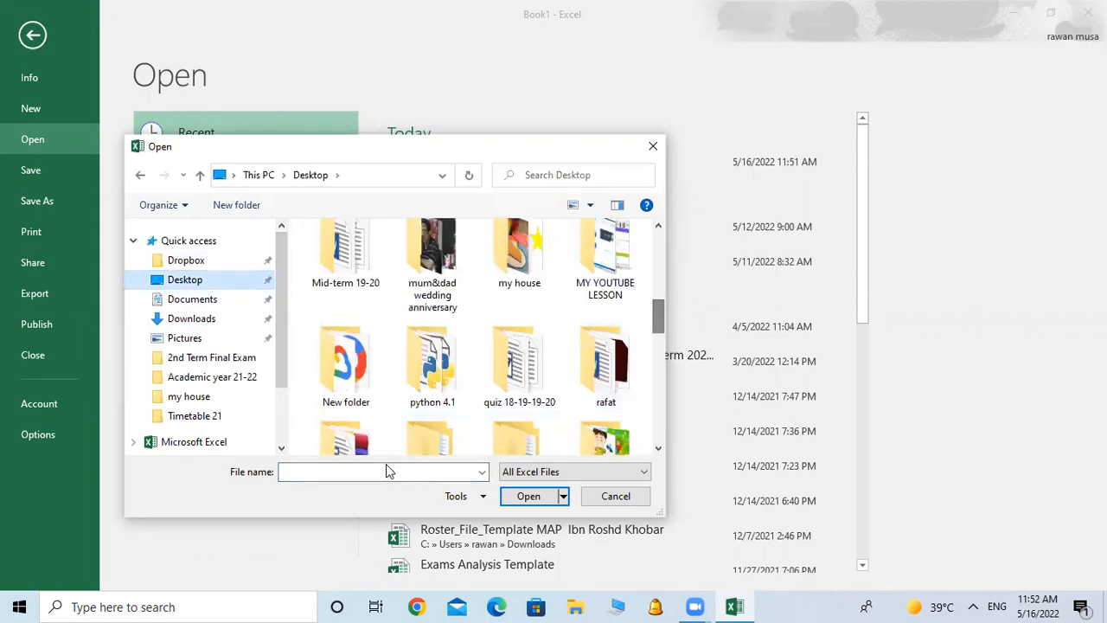
Find the saved toy workbook by entering the owner's first name as the file name, and open it
click(342, 471)
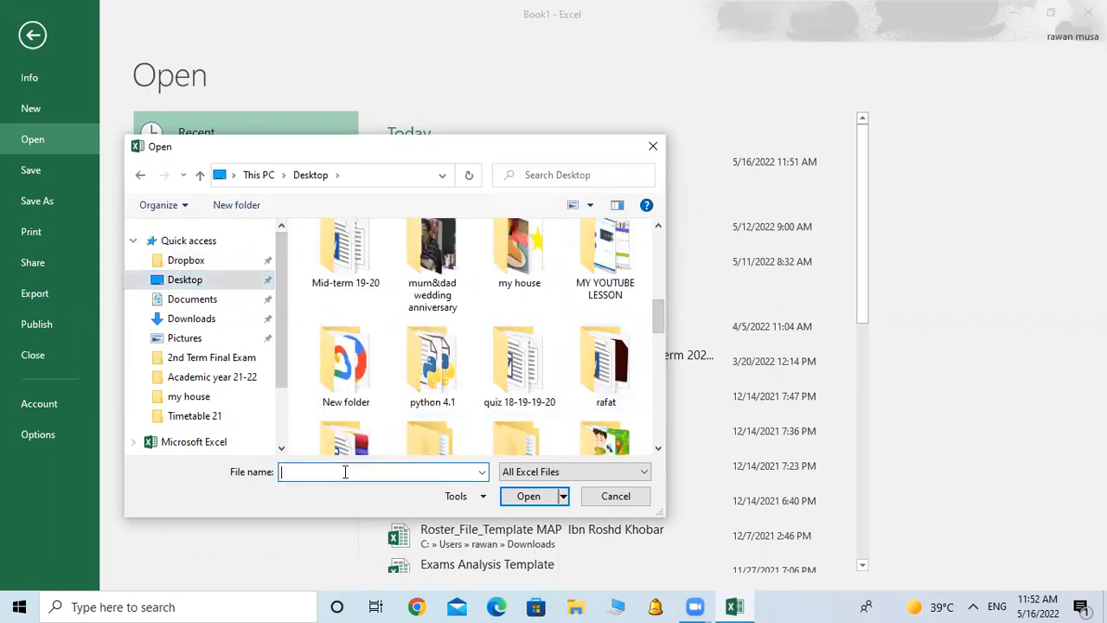
text(ra)
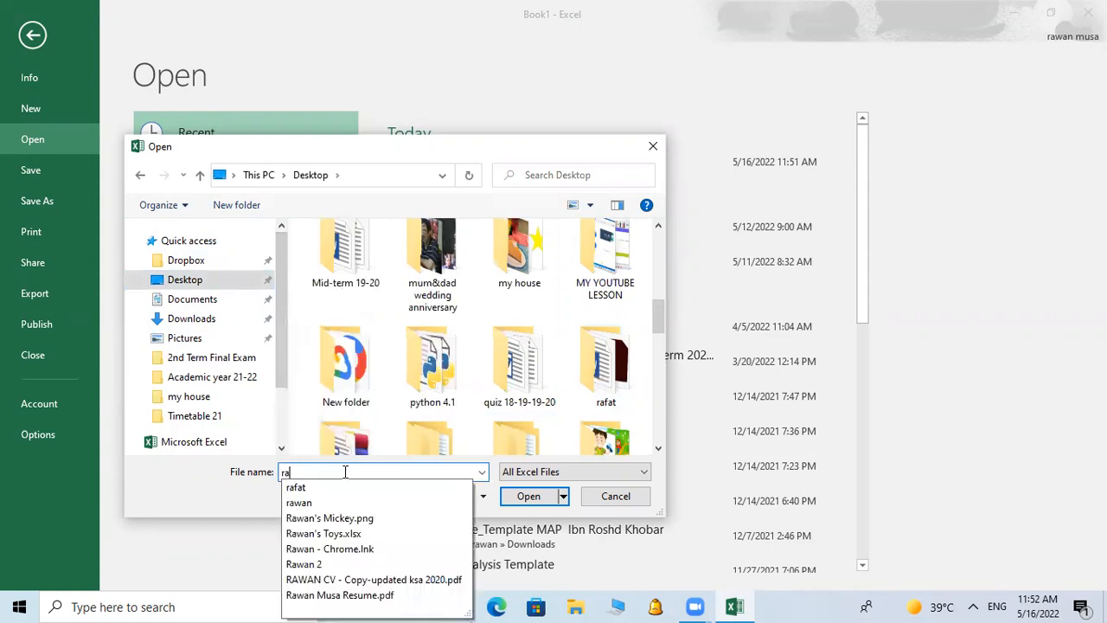
text(wa)
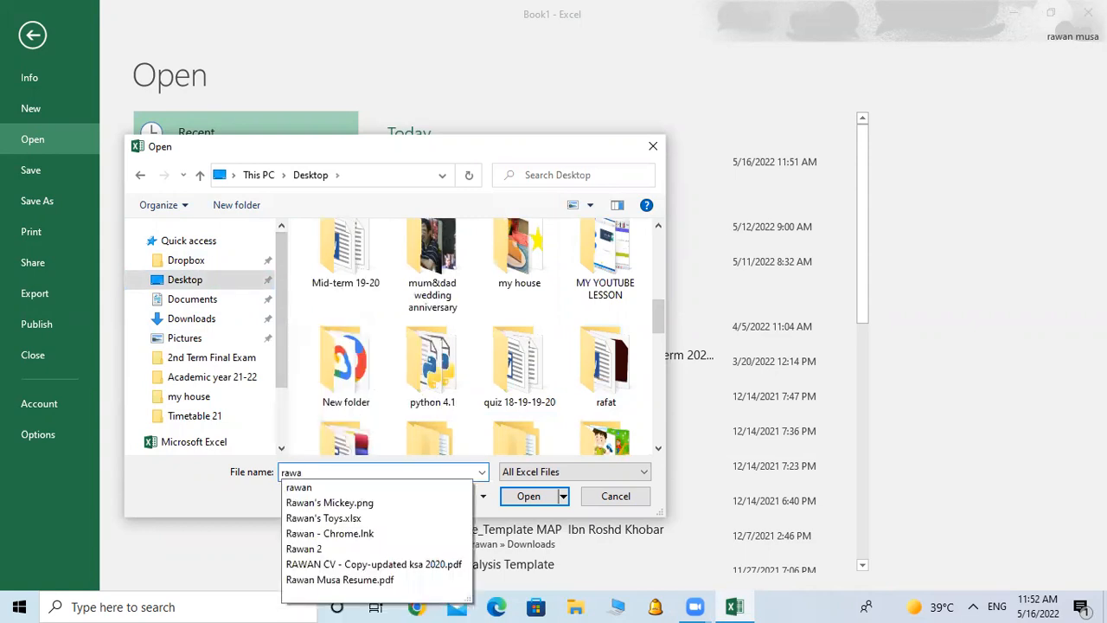
text(n)
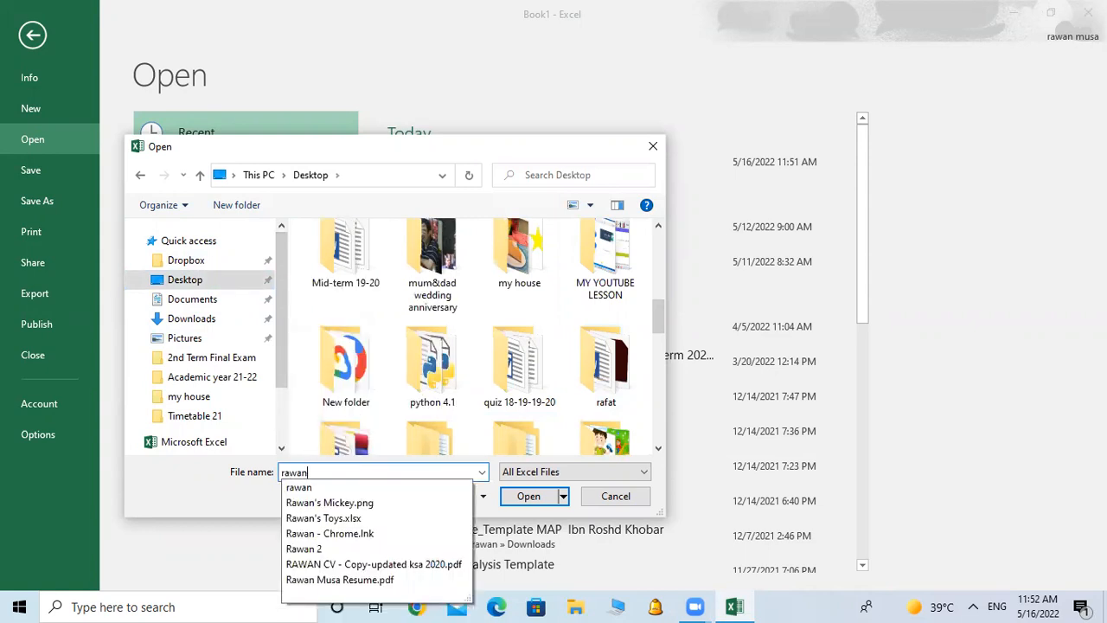
click(330, 518)
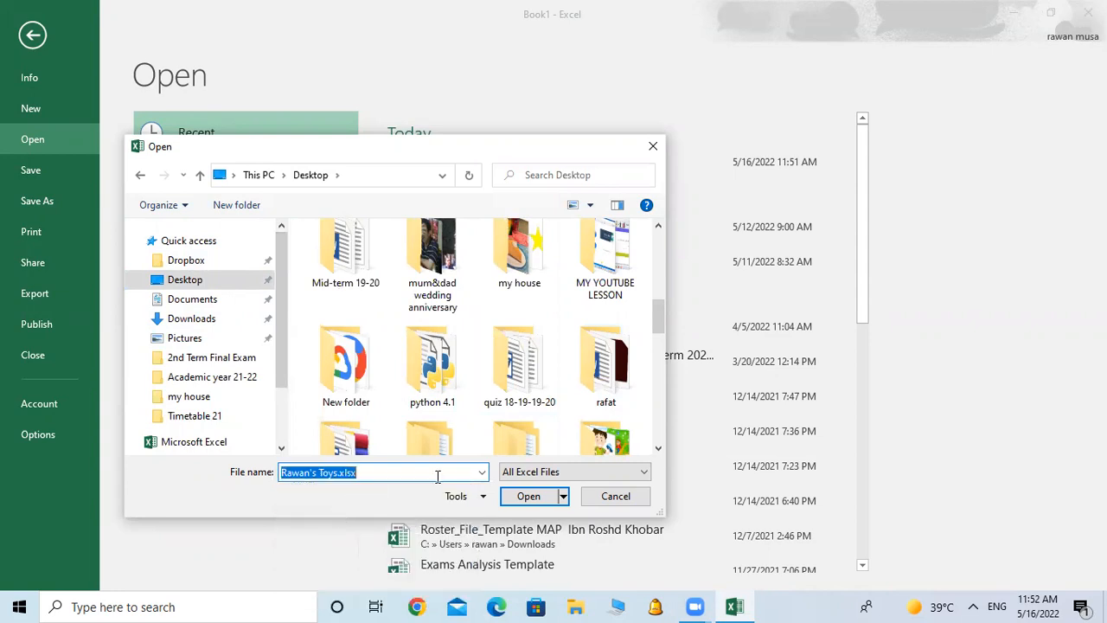
click(532, 498)
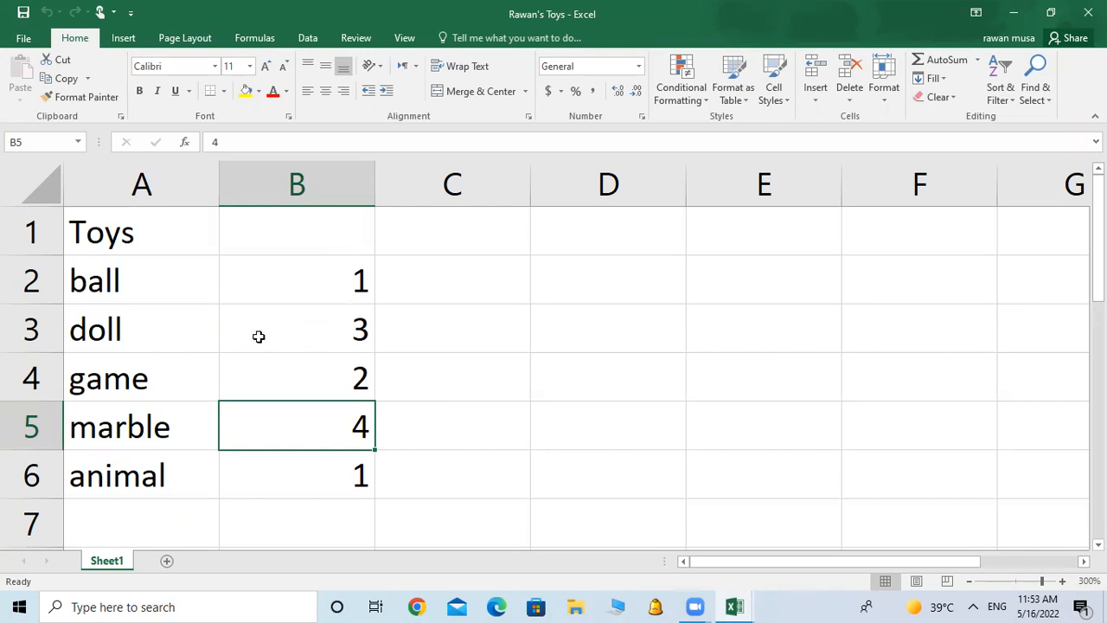
Change the doll quantity in cell B3 to 5, and save and close the toy workbook
click(322, 320)
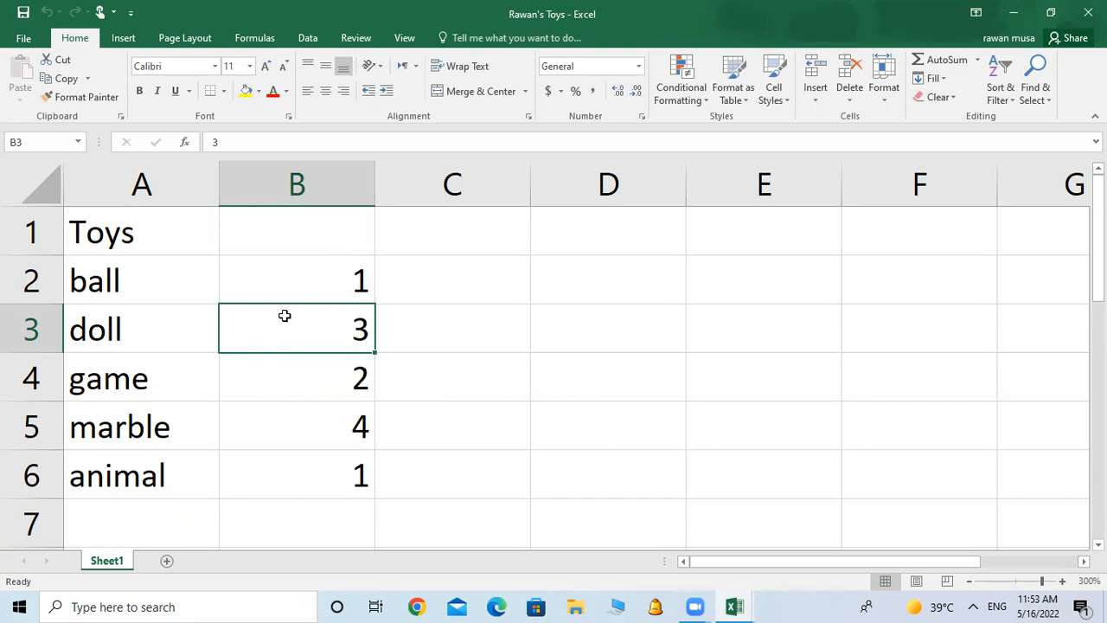
text(5)
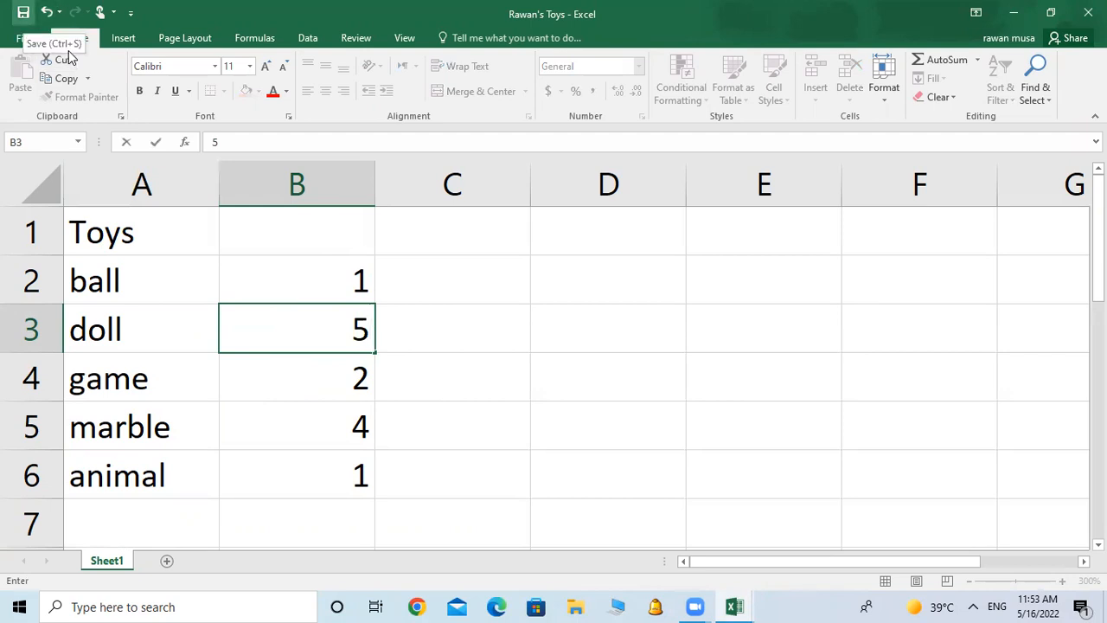
click(347, 325)
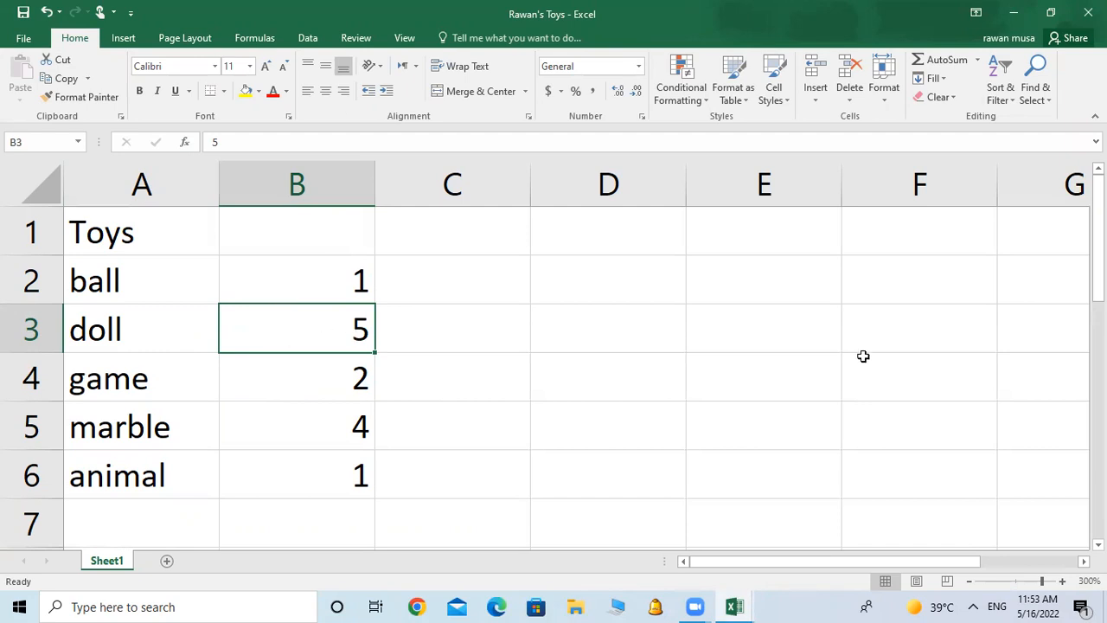
click(1089, 12)
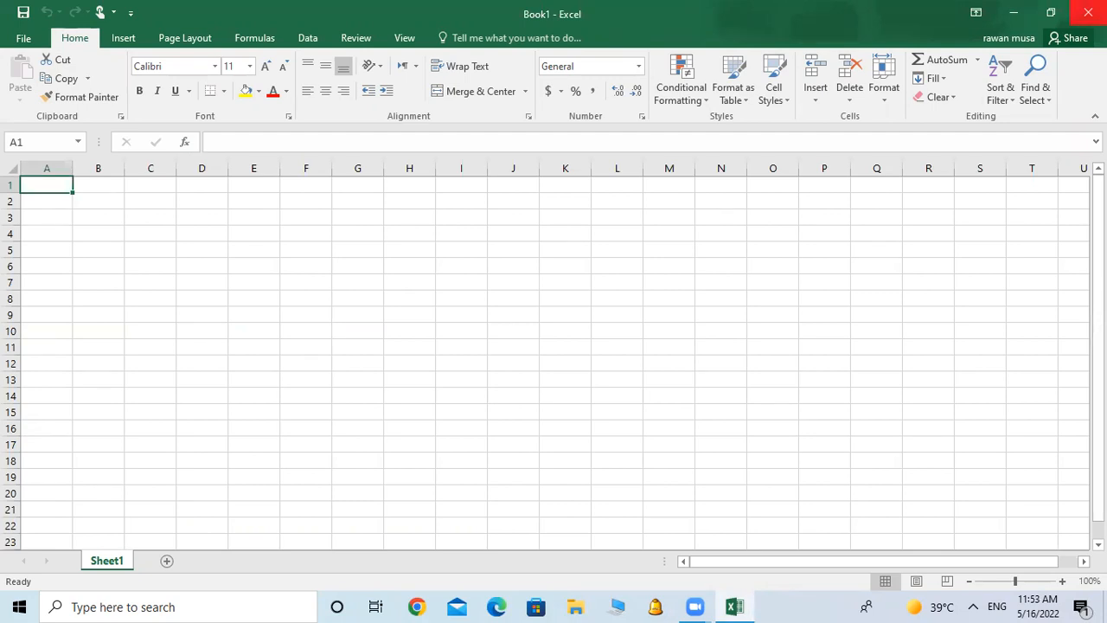